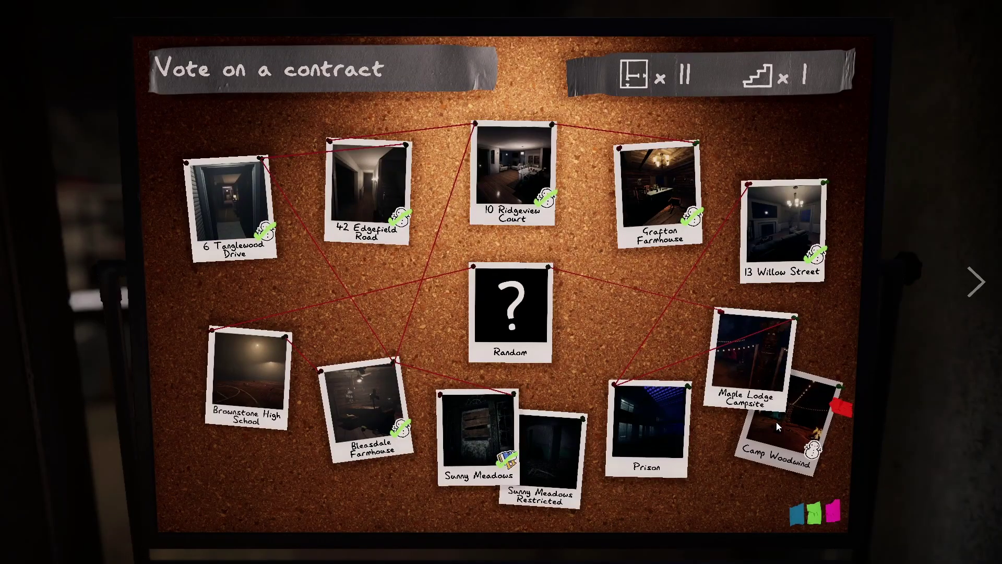
Vote for the Camp Woodwind contract, then head toward the tent and generator.
click(776, 422)
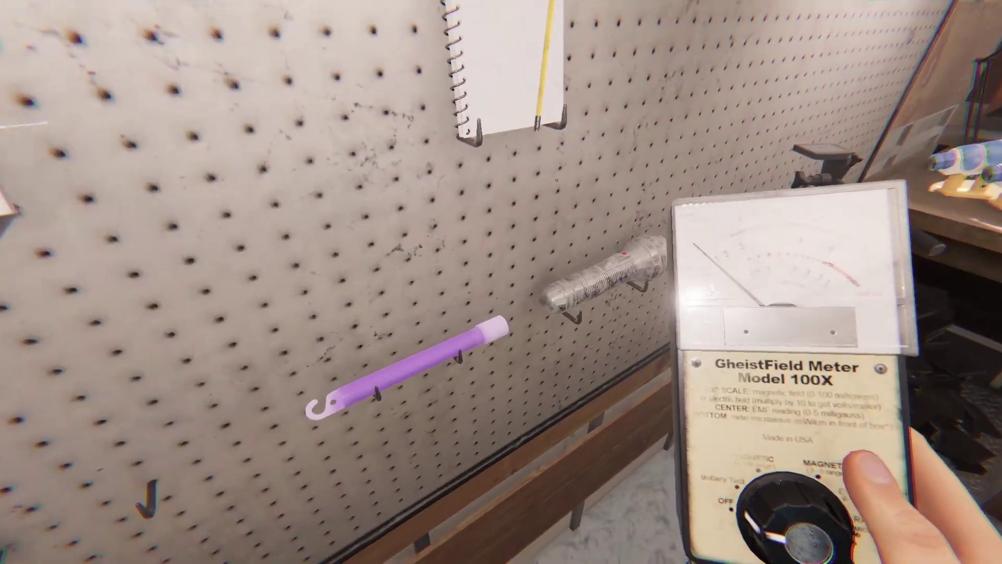
key(2)
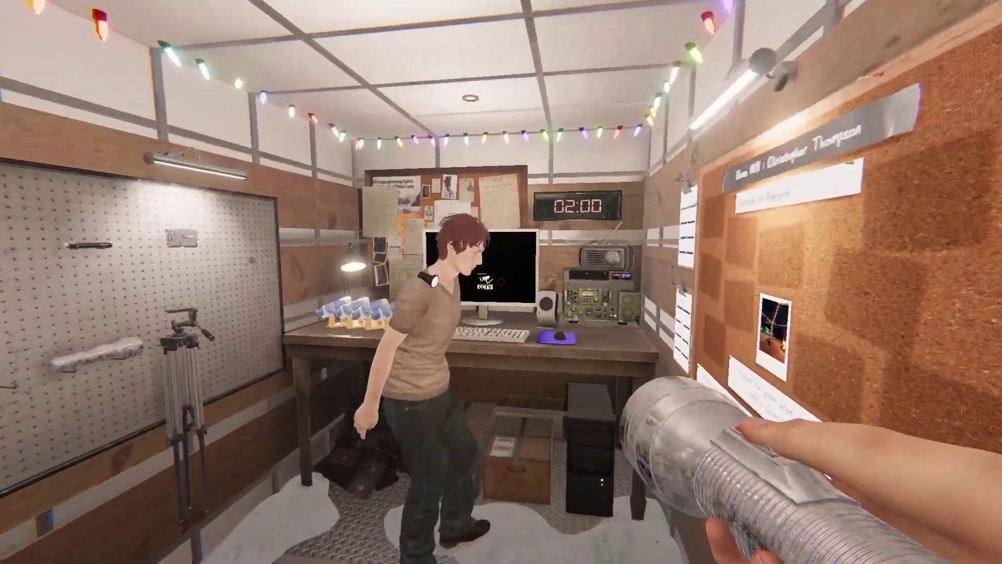
key(w)
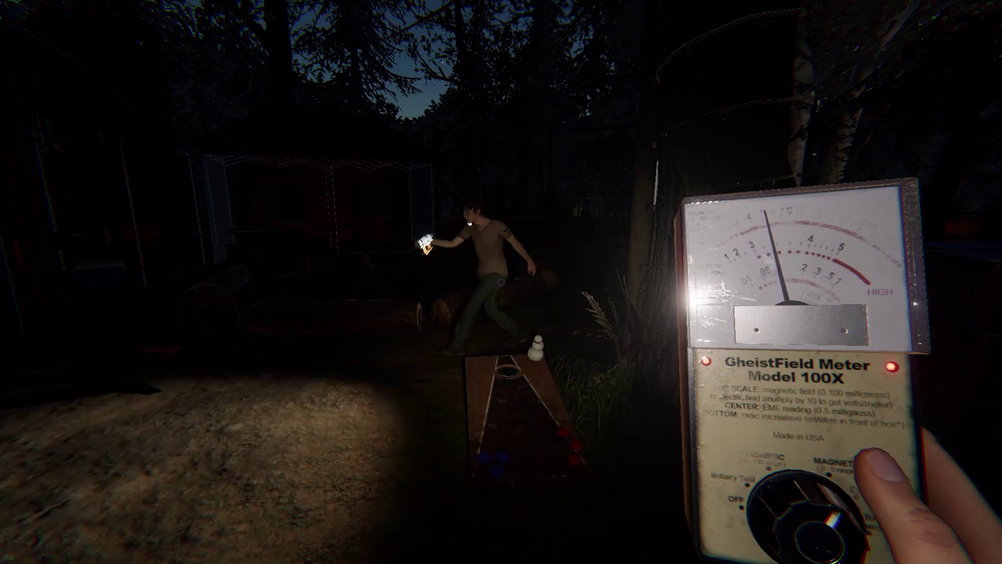
key(w)
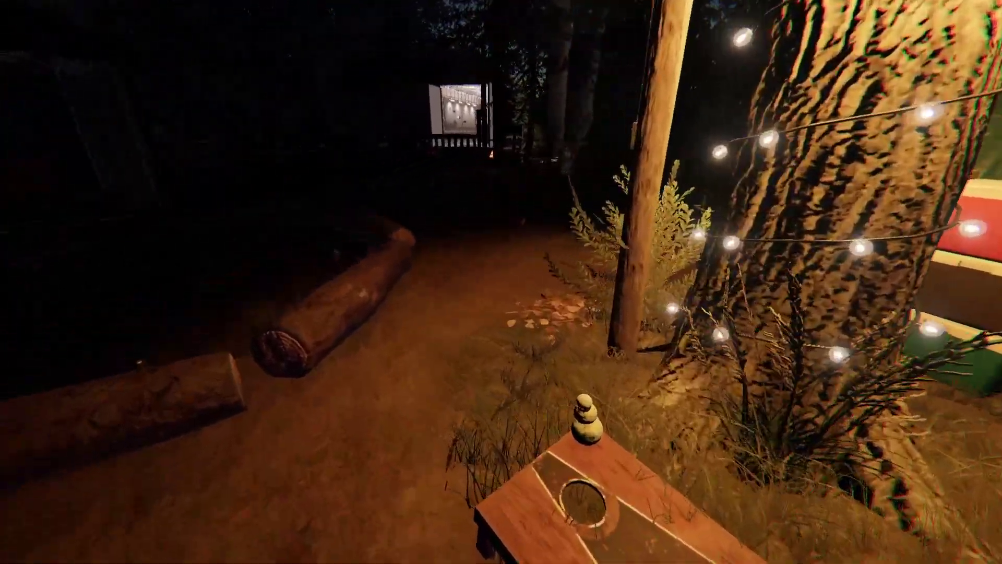
Explore the campsite by flashlight, past the crates and the orange tent.
key(q)
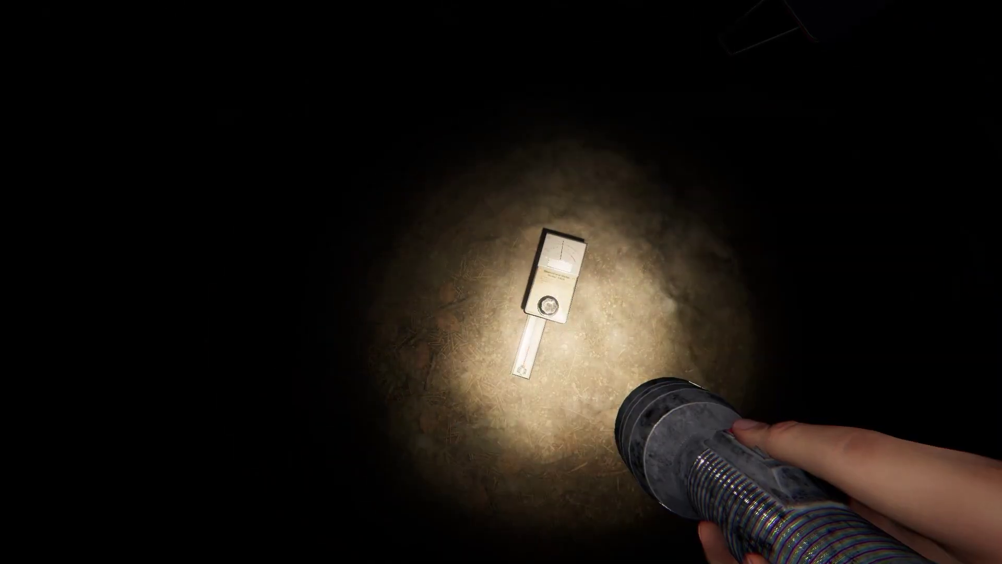
key(q)
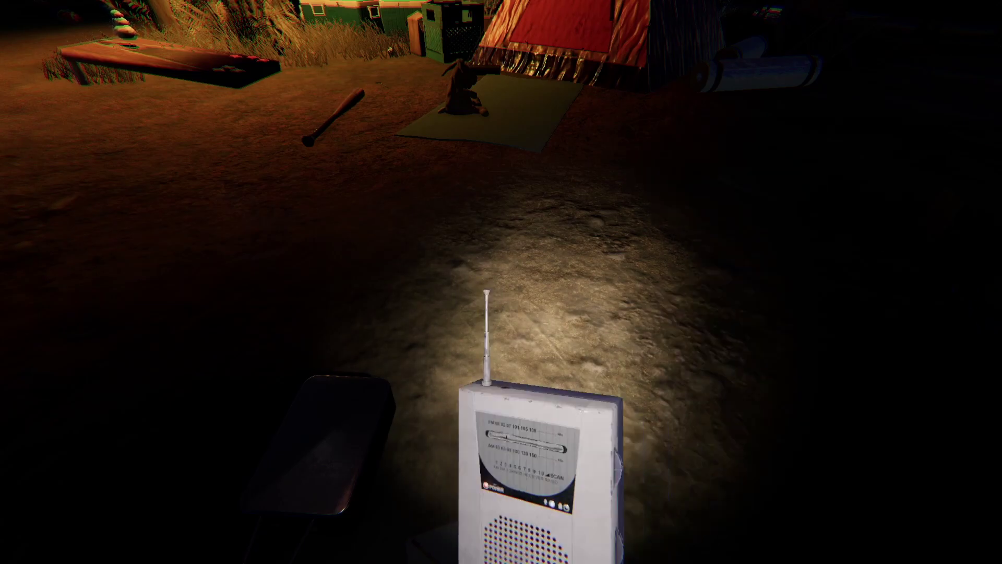
key(s)
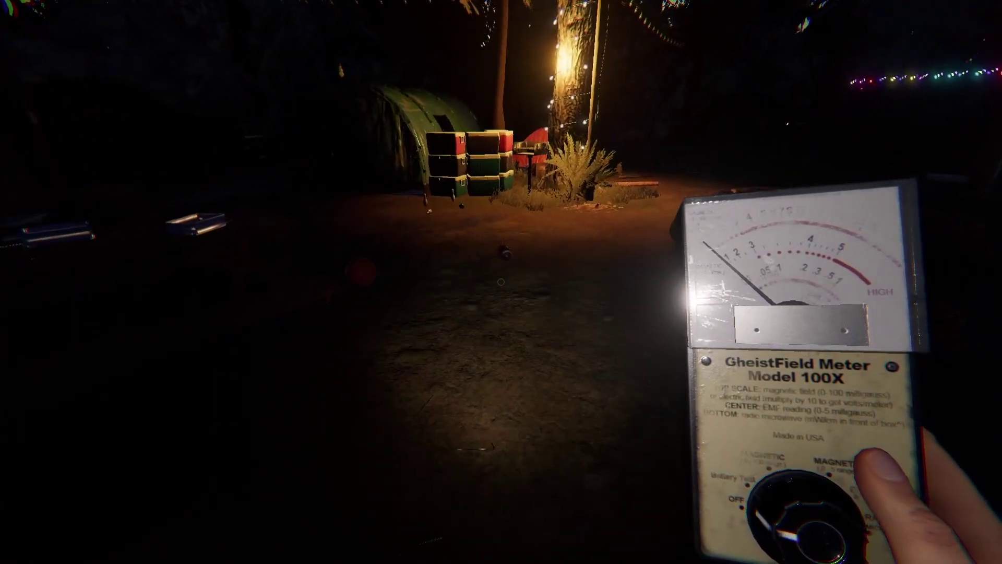
key(w)
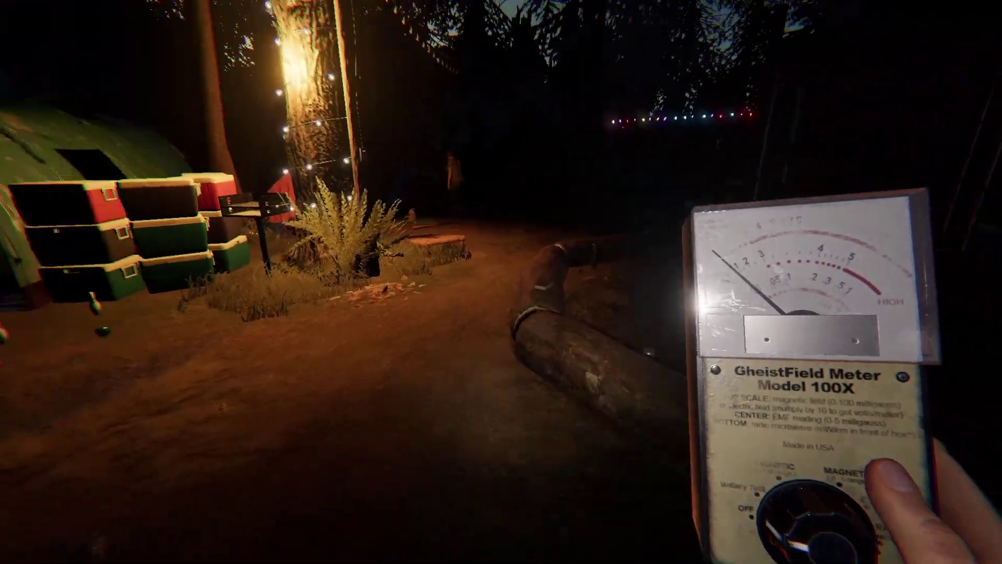
key(w)
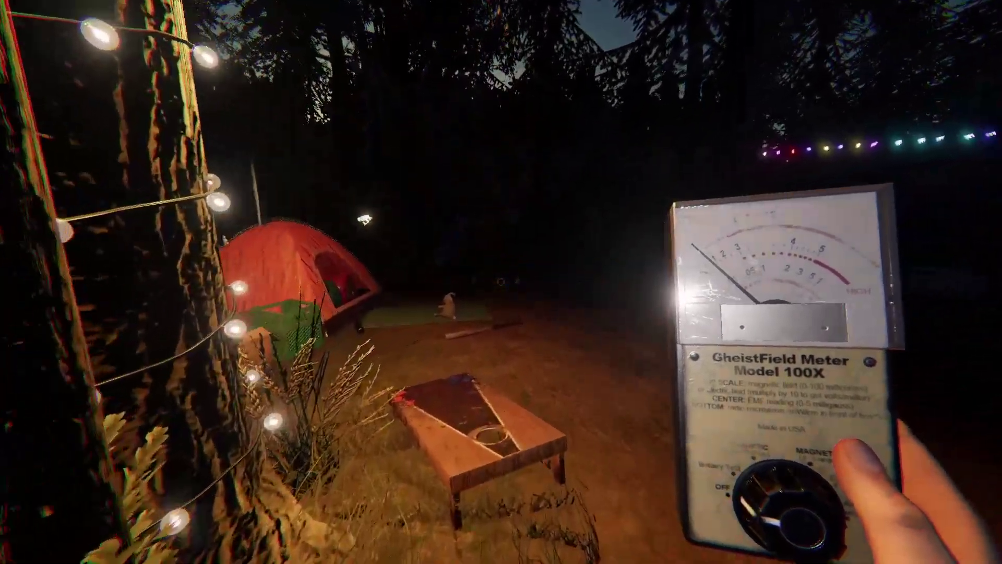
key(w)
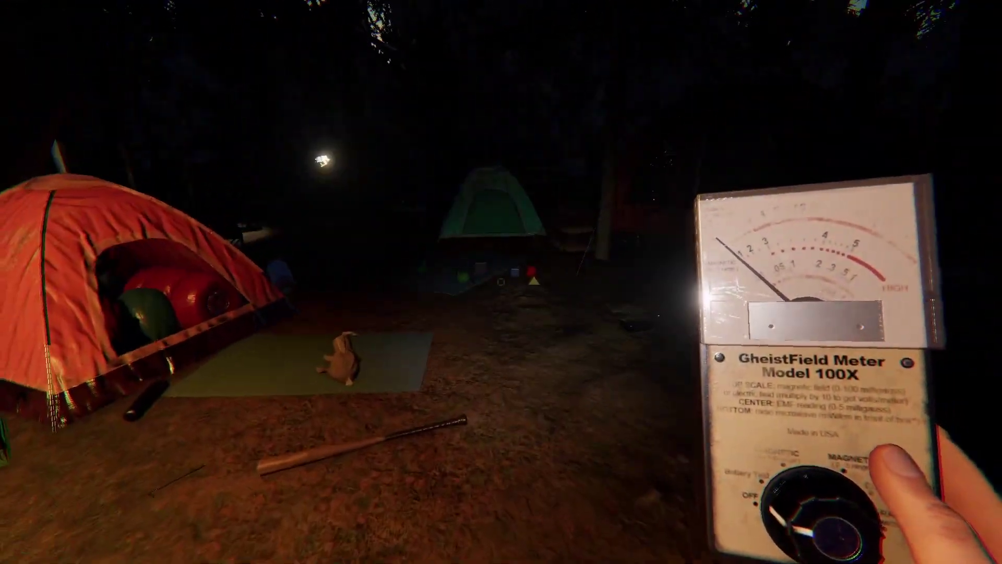
key(w)
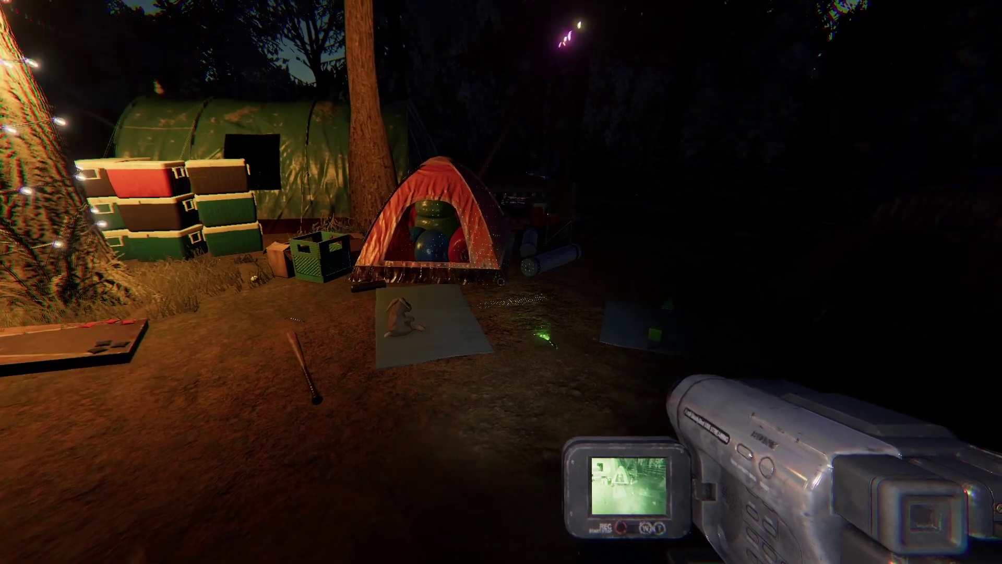
Drop the video camera near the tent area and briefly check the journal.
key(g)
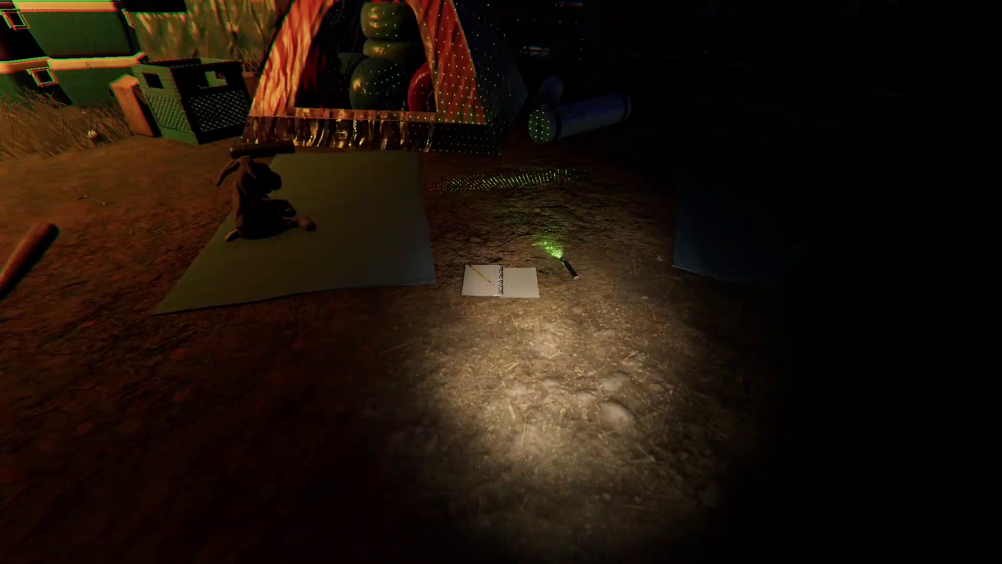
key(w)
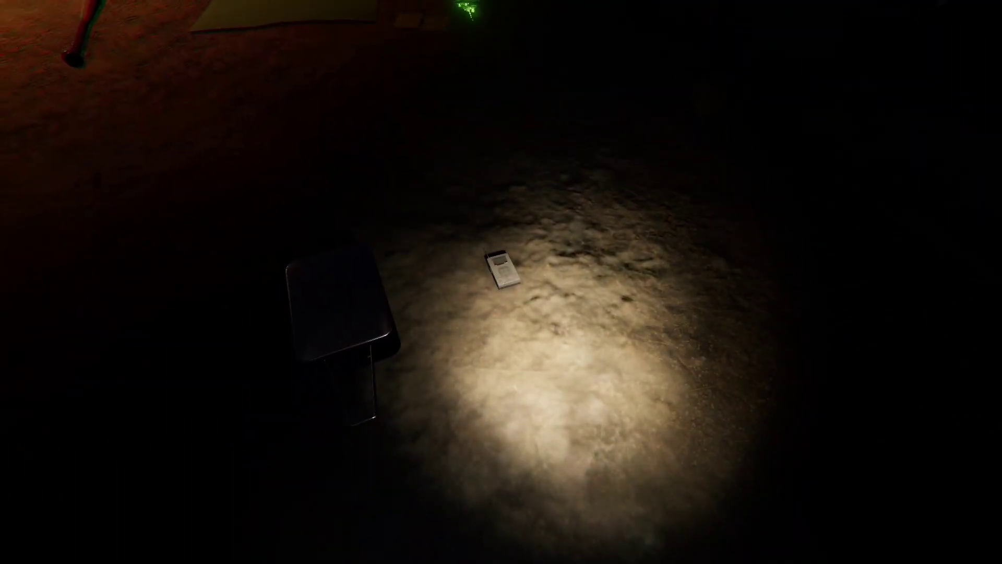
key(Escape)
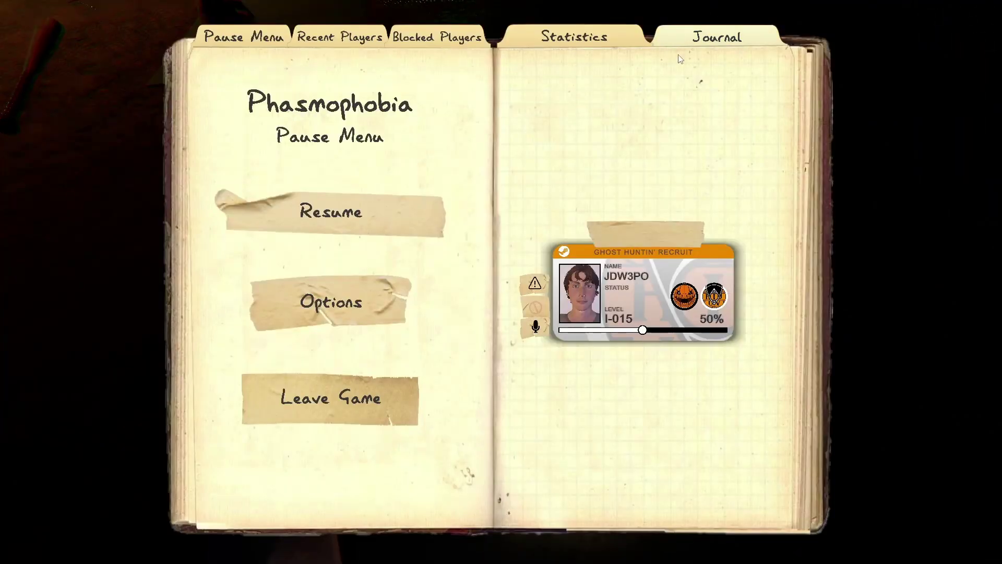
click(680, 39)
key(Escape)
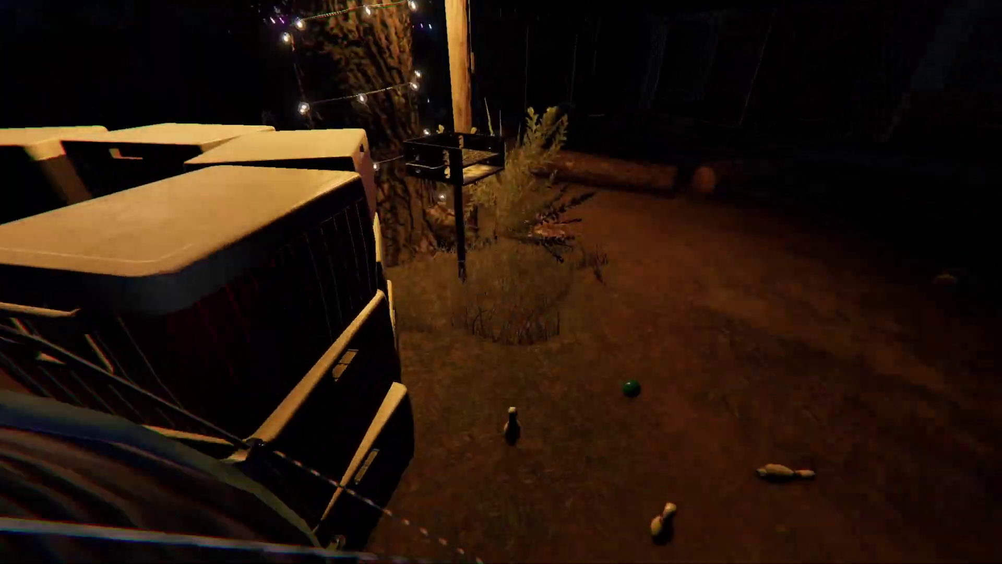
Place the crucifix along the cornhole path and cycle through the carried equipment.
key(w)
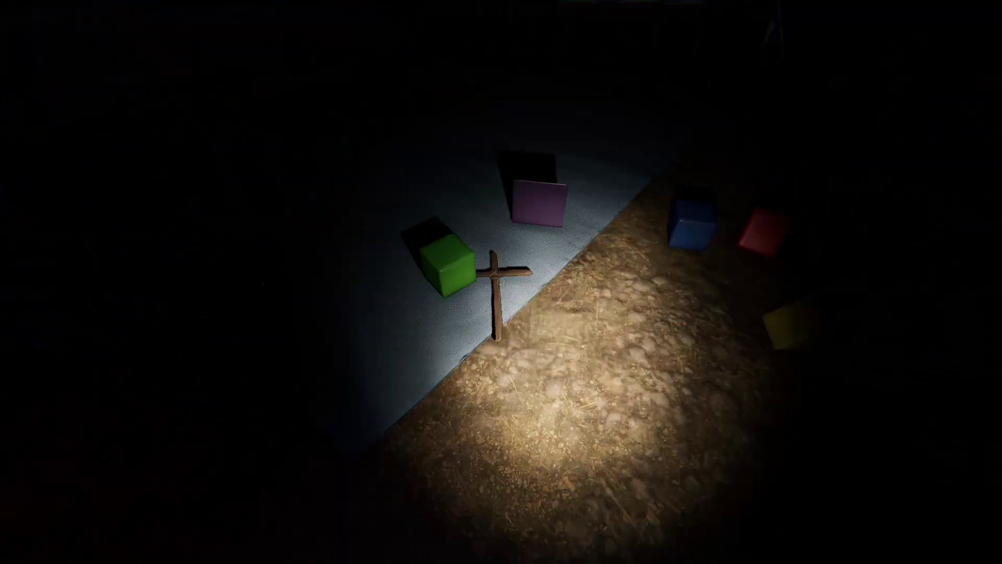
key(w)
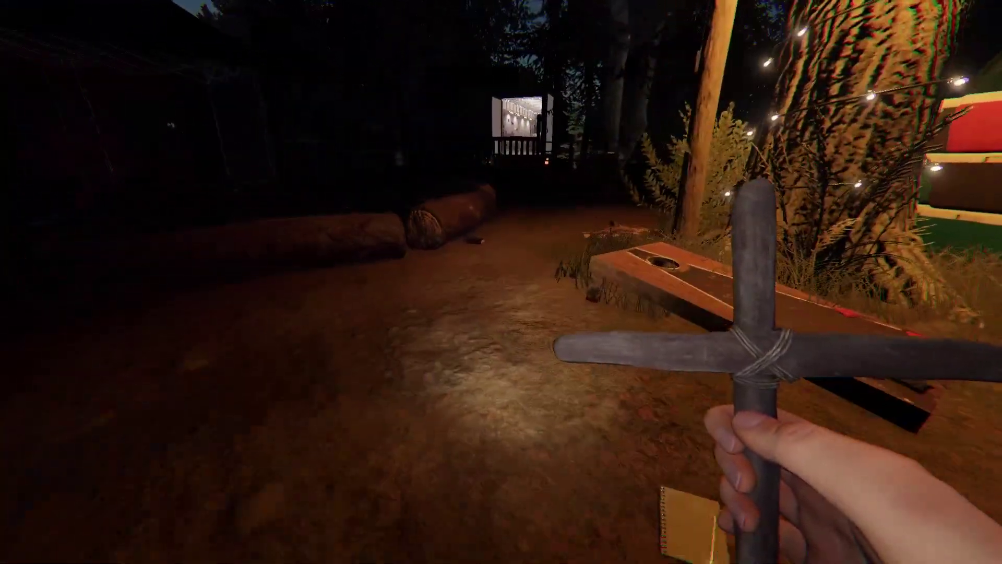
key(w)
key(q)
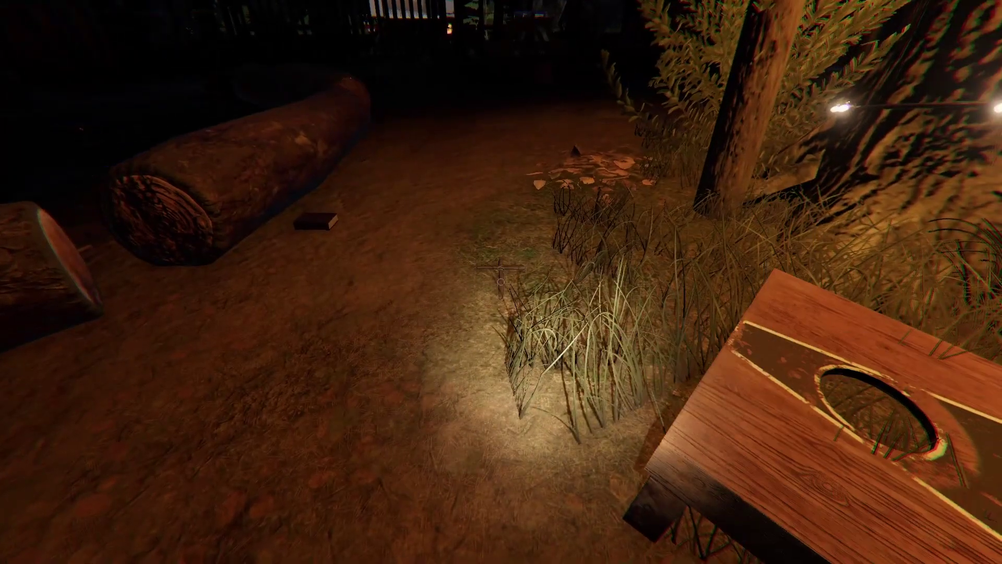
key(w)
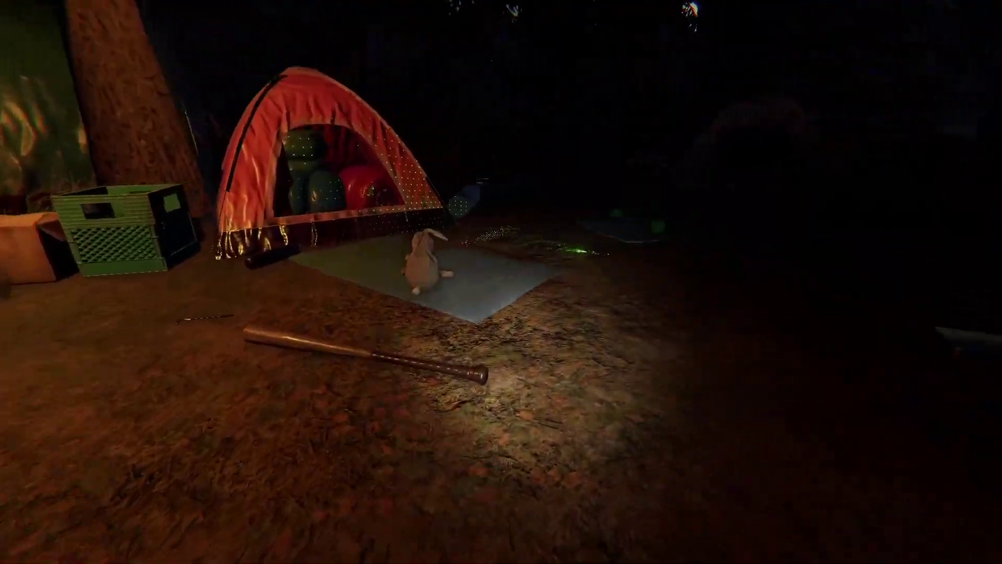
key(q)
key(q)
key(q)
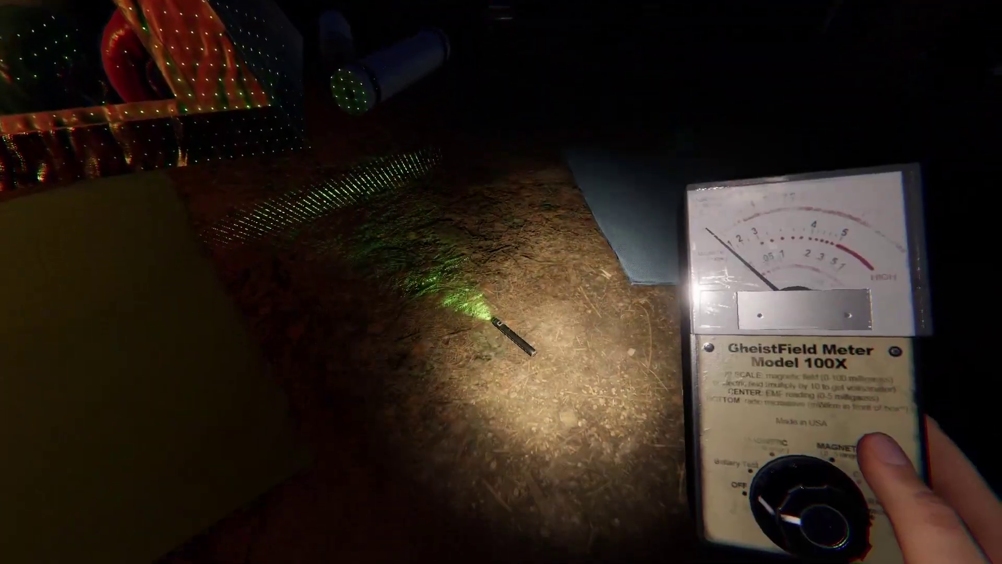
key(q)
key(w)
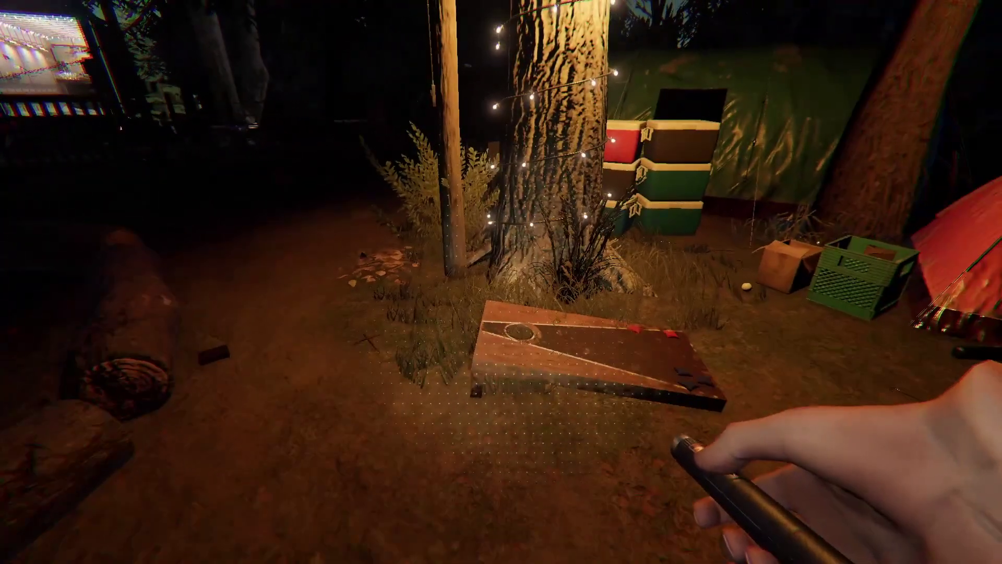
key(q)
key(q)
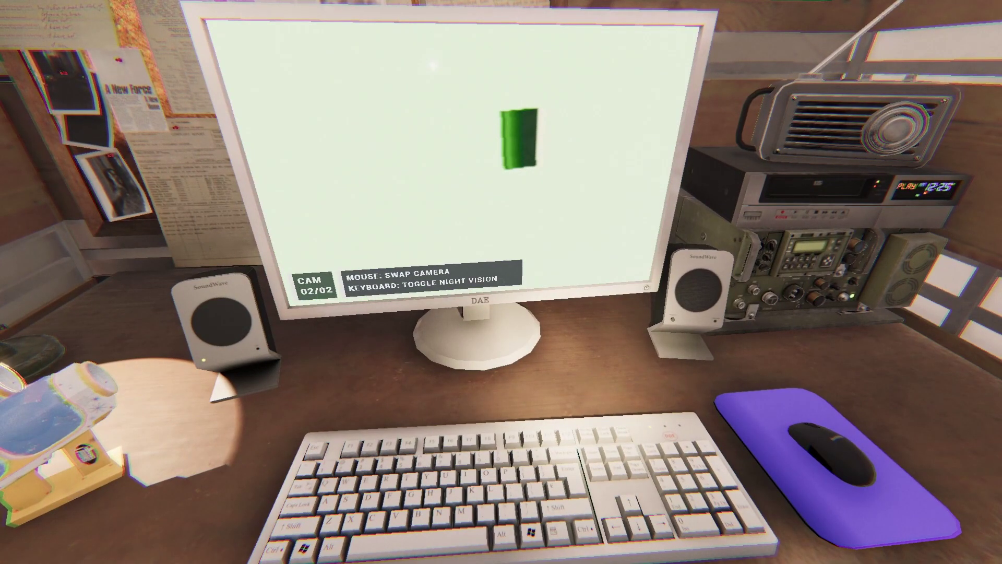
Set up the camcorder on a tripod, switching between the EMF meter and flashlight.
key(Escape)
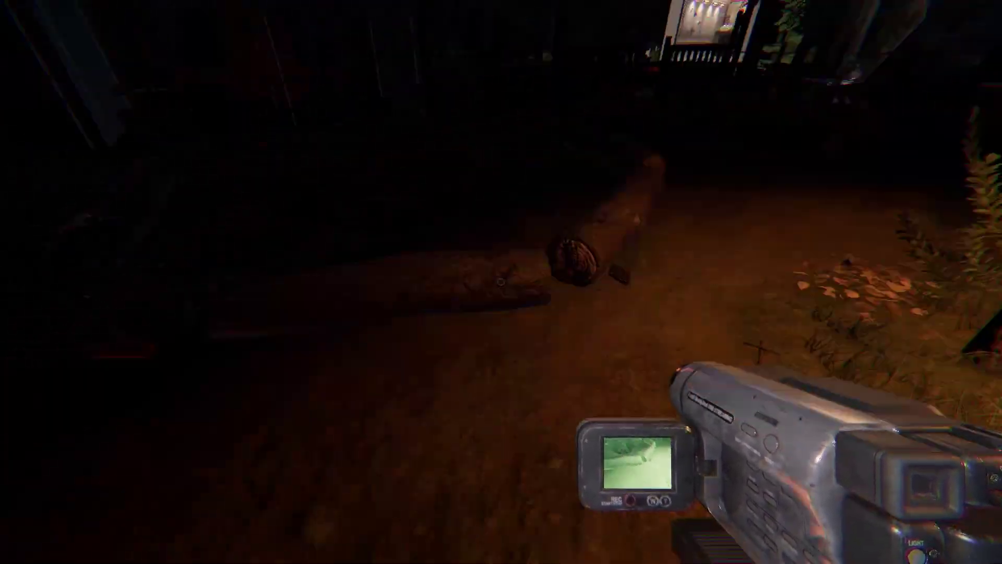
key(2)
key(g)
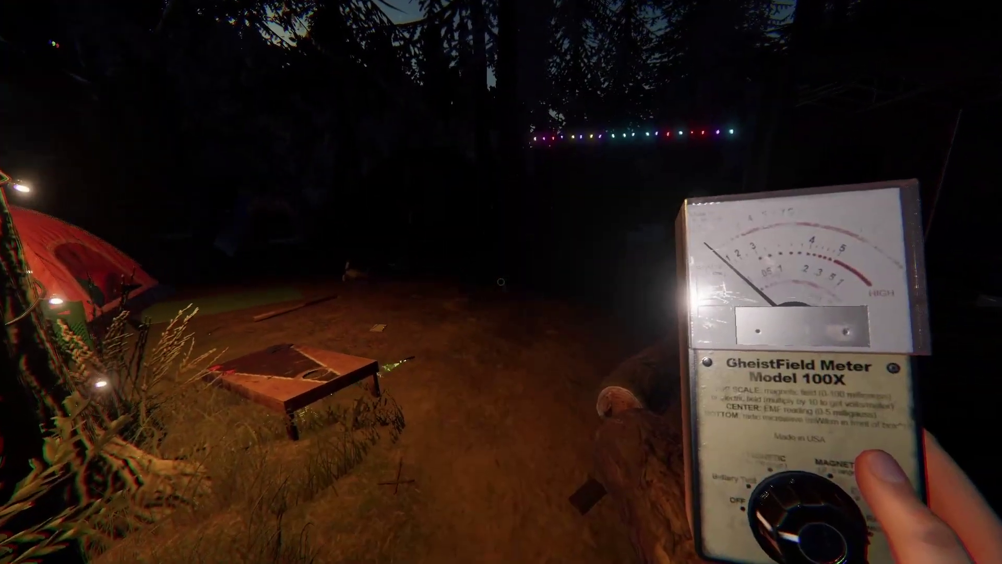
key(q)
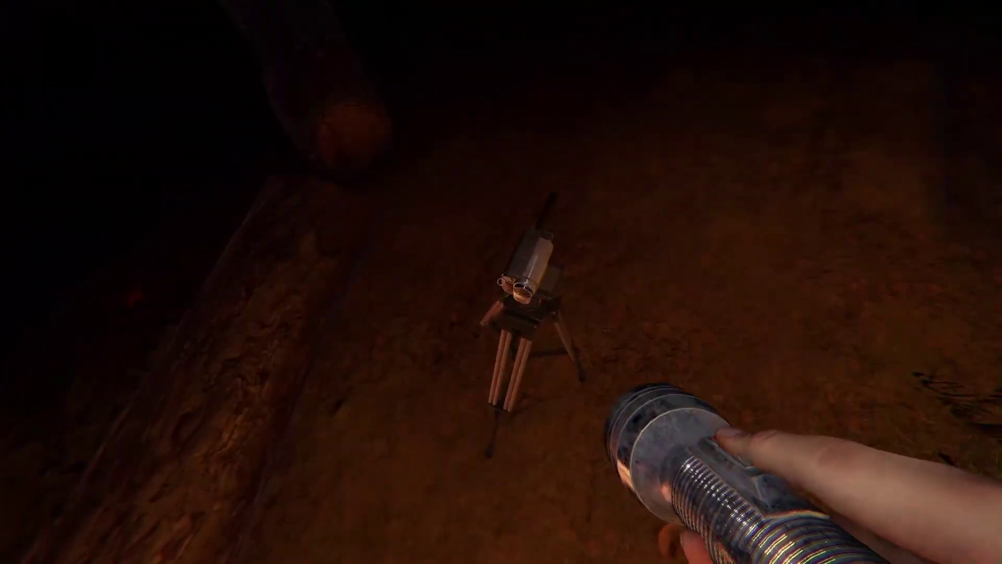
key(e)
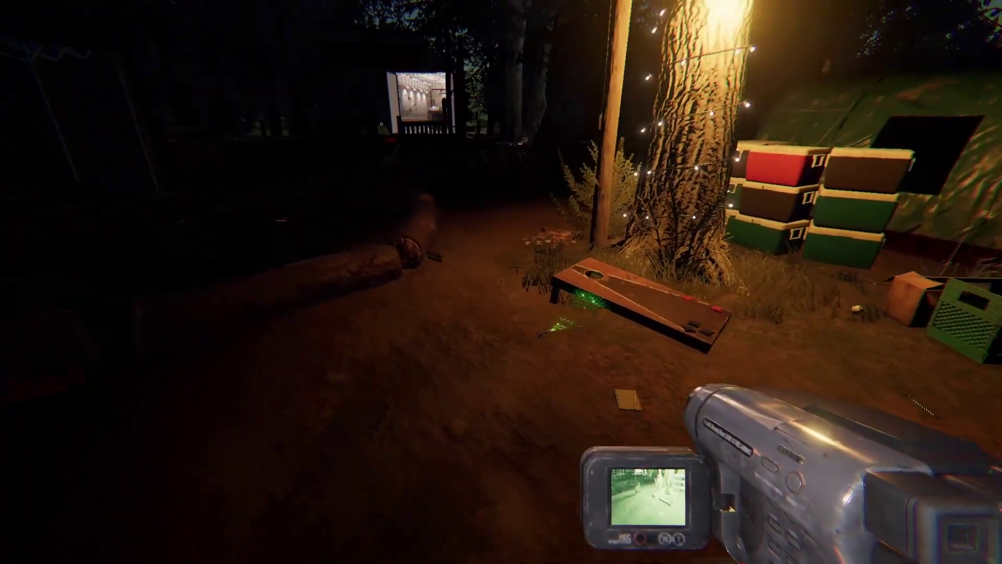
key(f)
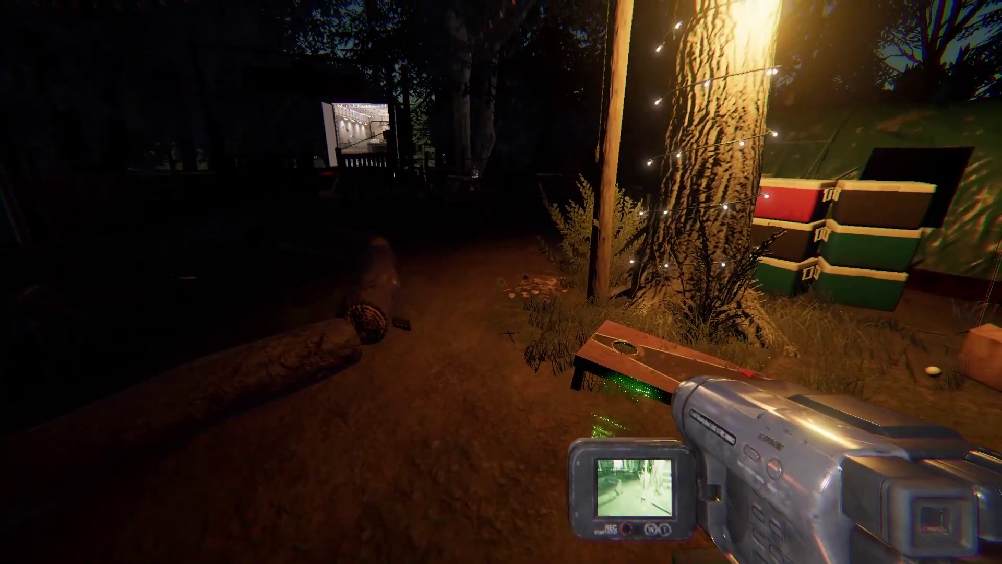
Place the notebook on the ground, then carry the crucifix past the coolers toward the tent.
key(j)
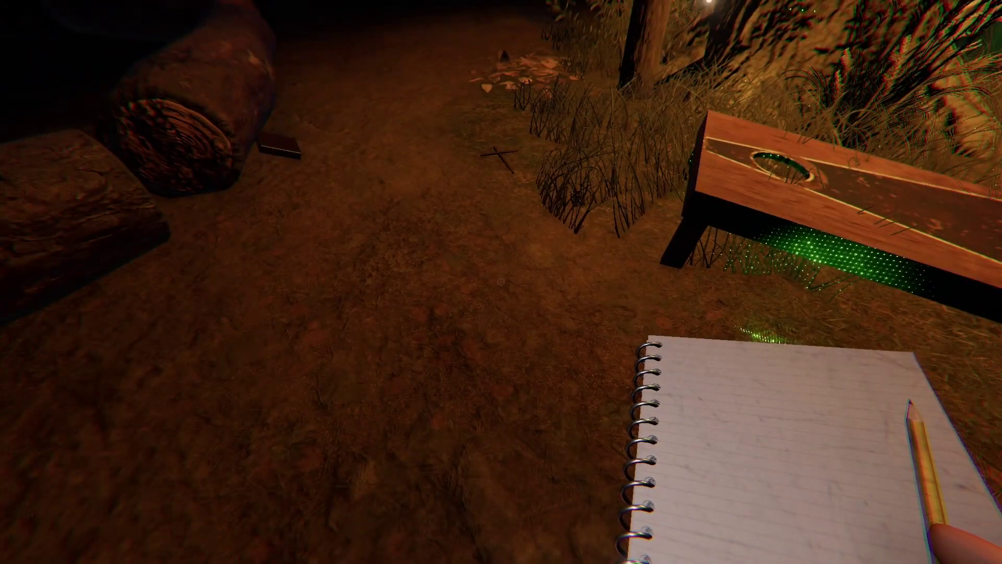
click(501, 282)
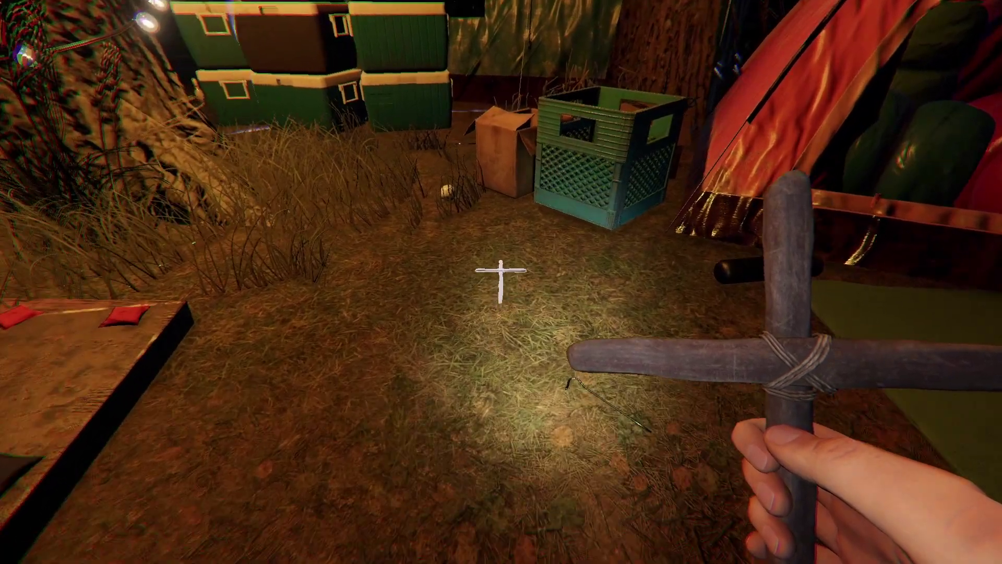
key(q)
key(q)
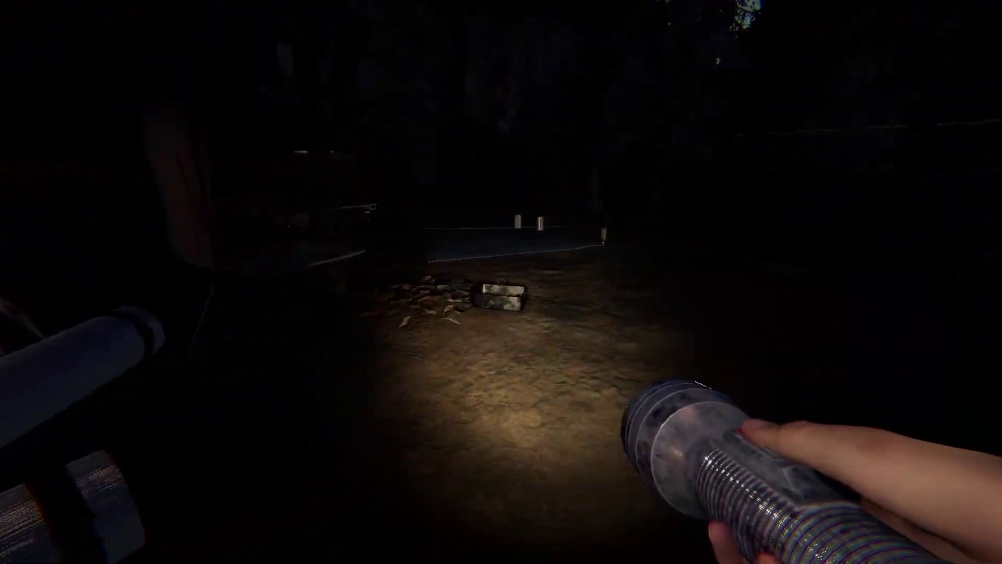
key(w)
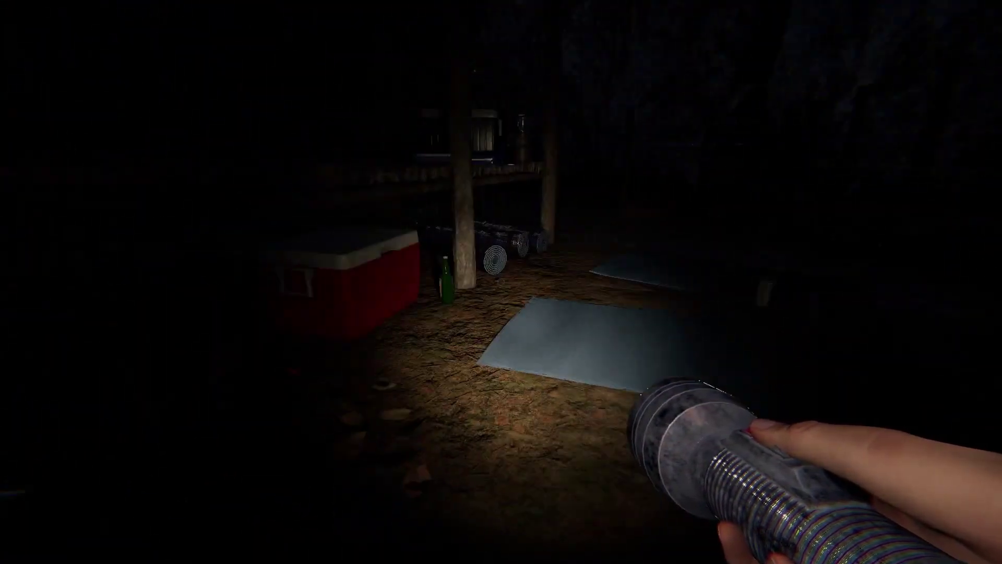
key(q)
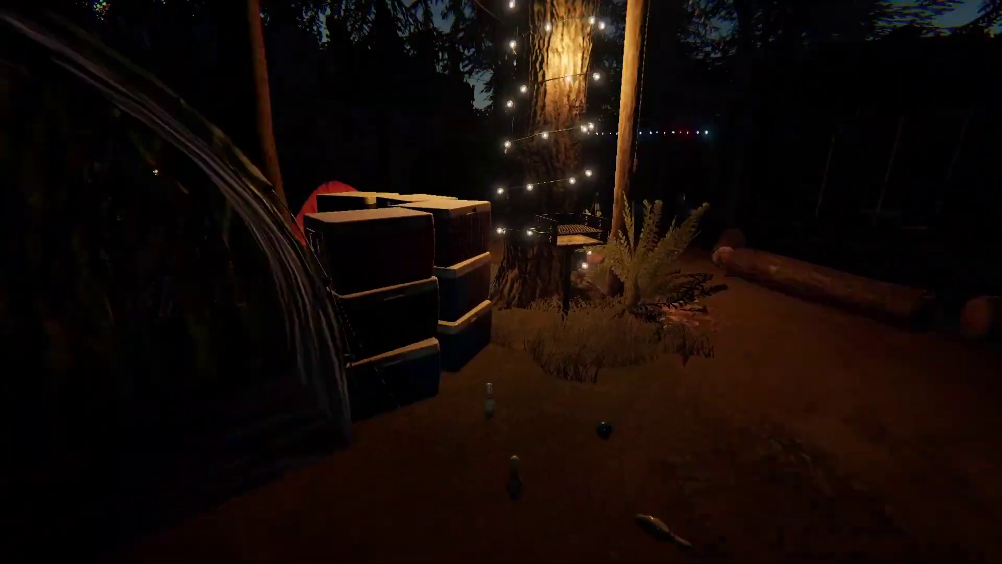
key(w)
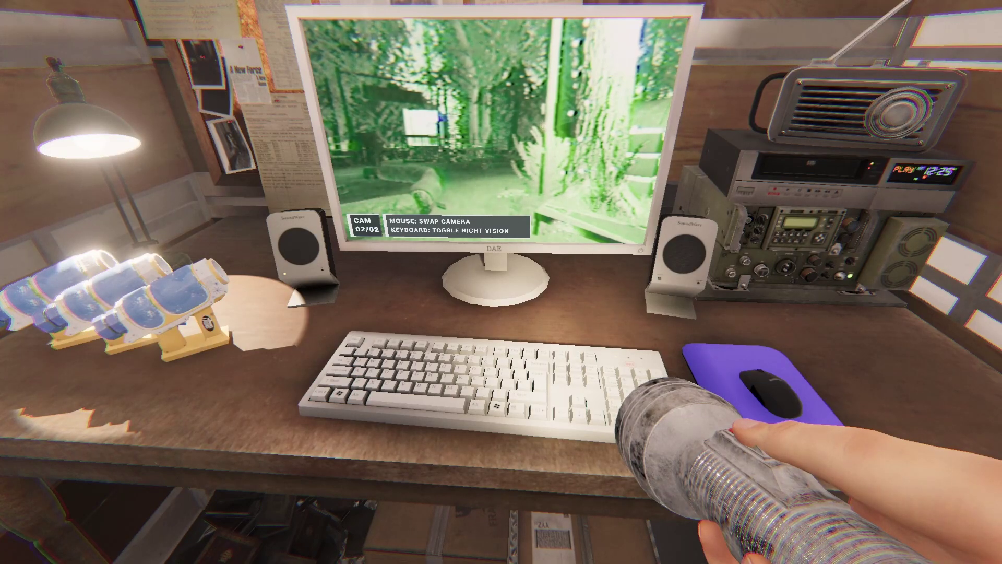
Check the journal's Evidence page, then continue from the debriefing to the lobby.
key(Escape)
click(748, 41)
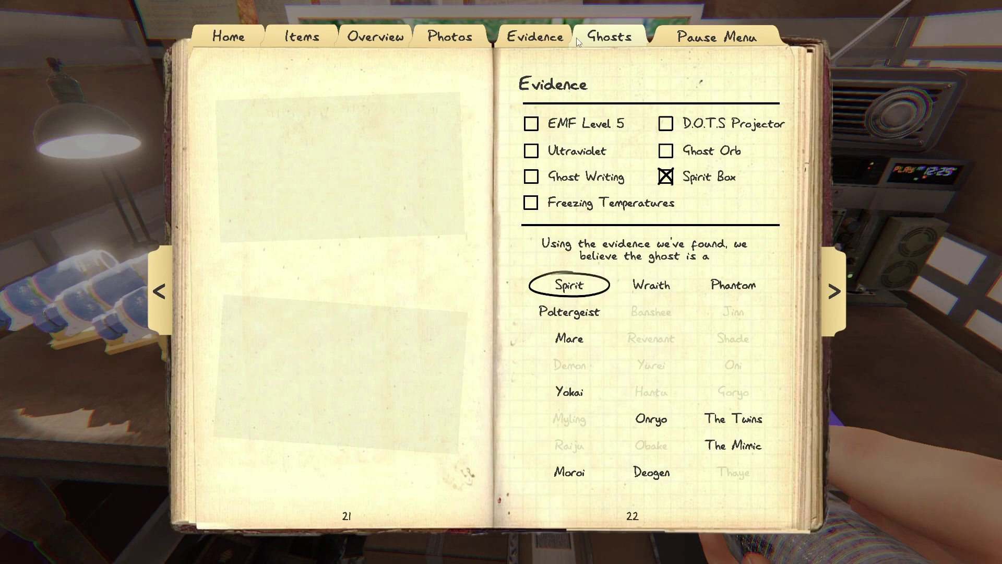
key(Escape)
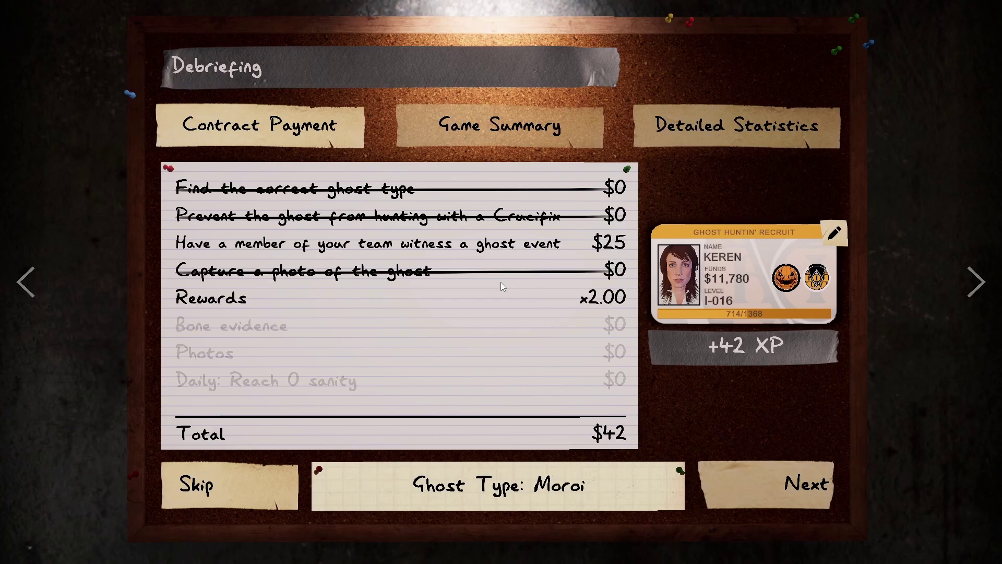
click(777, 482)
Open the journal from the lobby and find its Evidence page.
key(Escape)
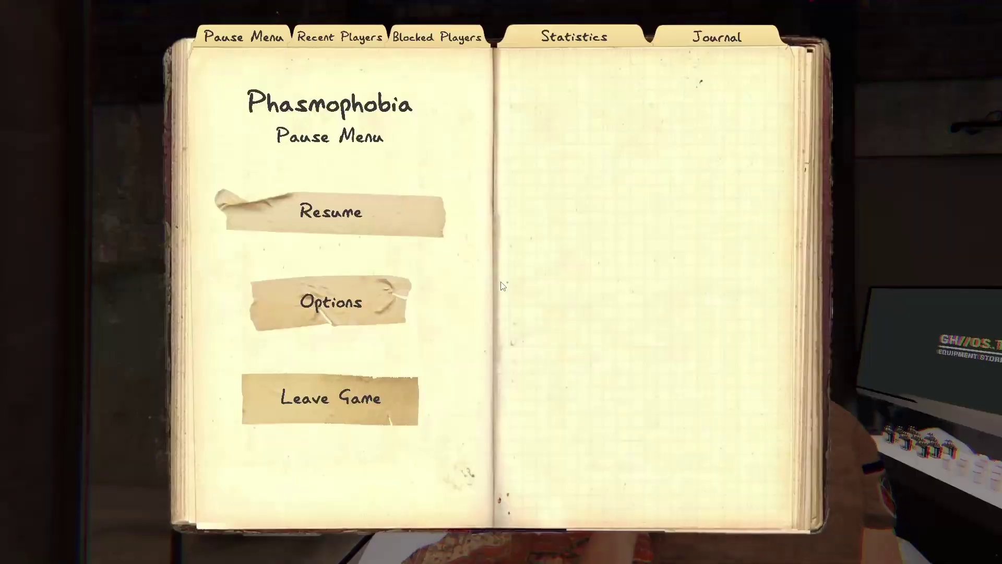
click(687, 45)
click(529, 41)
click(657, 37)
click(662, 37)
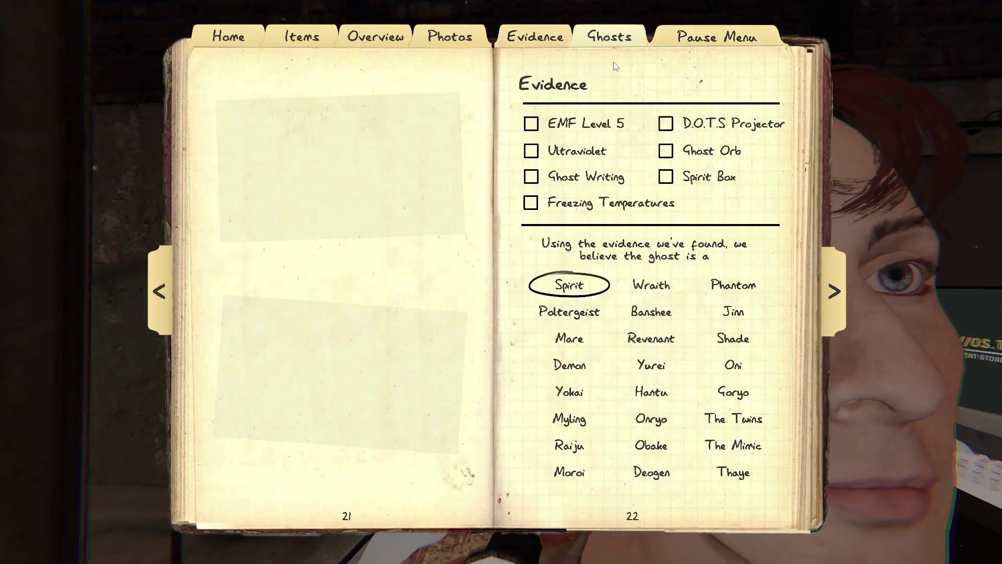
Circle Moroi, clear it, then open the Ghost Types reference pages.
click(577, 462)
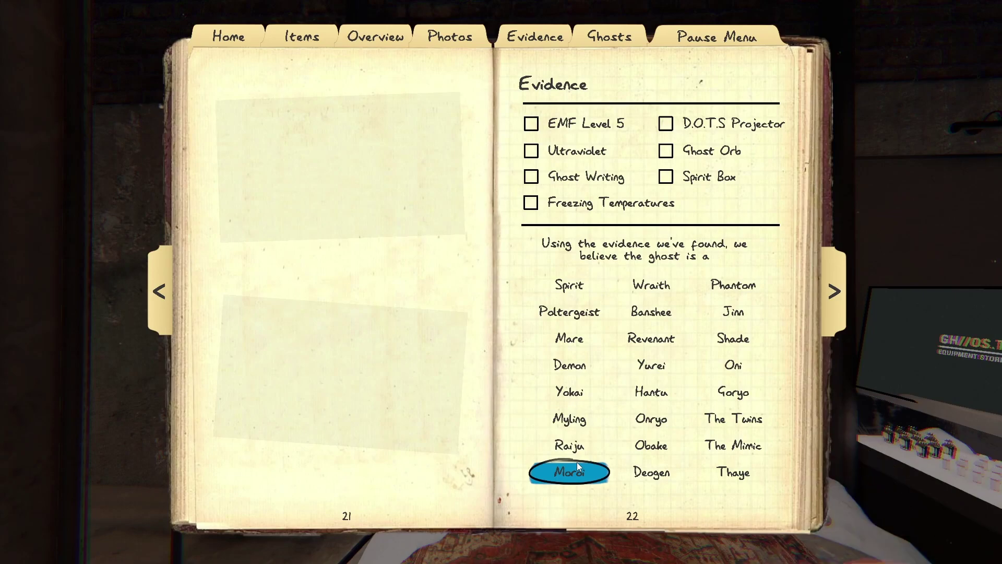
click(575, 461)
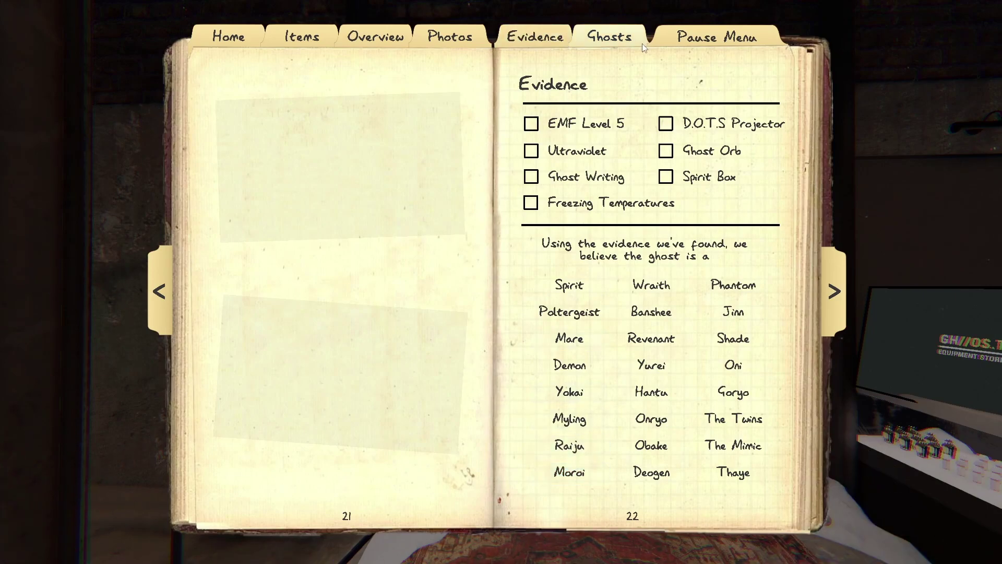
click(662, 38)
click(618, 37)
click(729, 39)
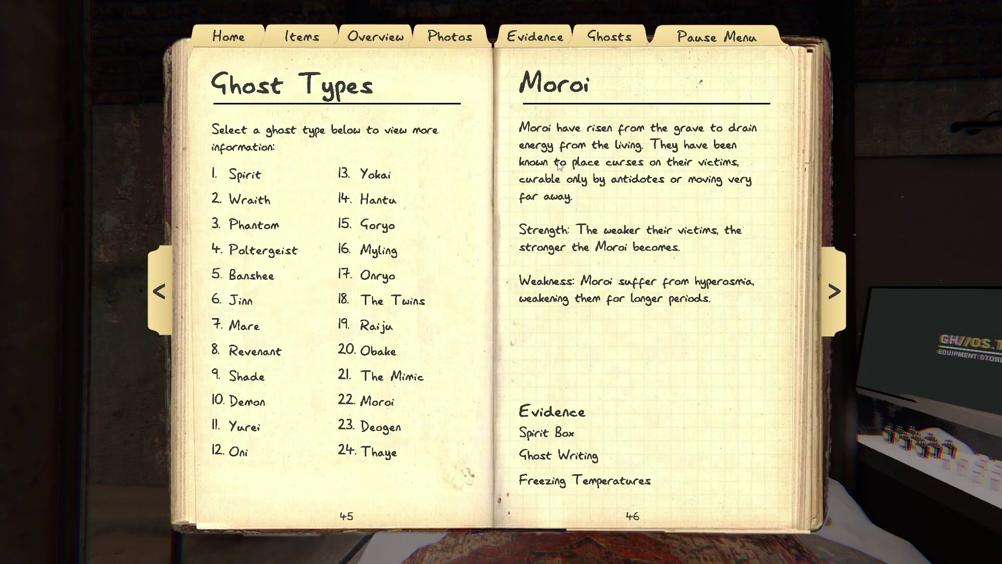
Take the flashlight, thermometer and camcorder from the truck pegboard.
key(j)
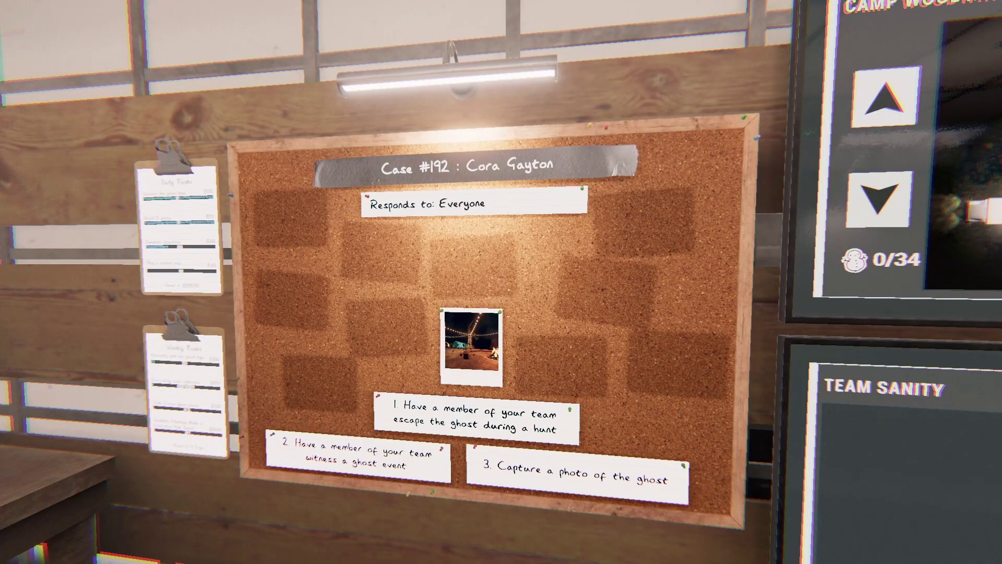
key(e)
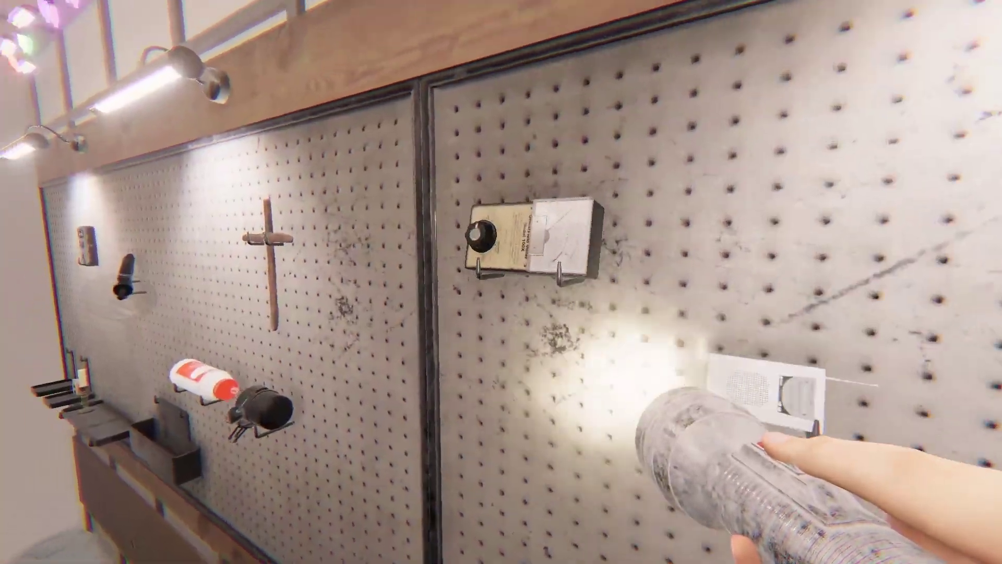
key(e)
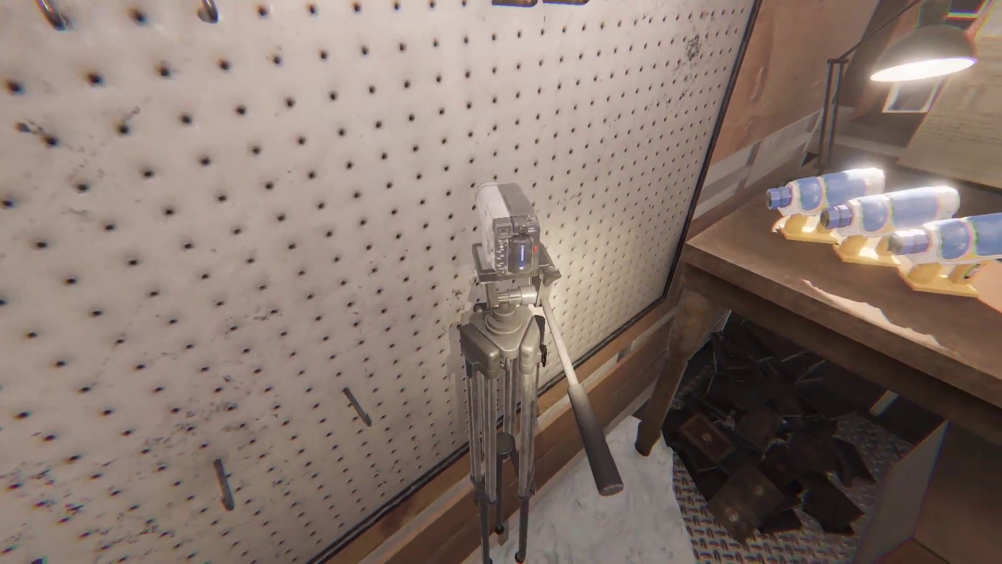
key(e)
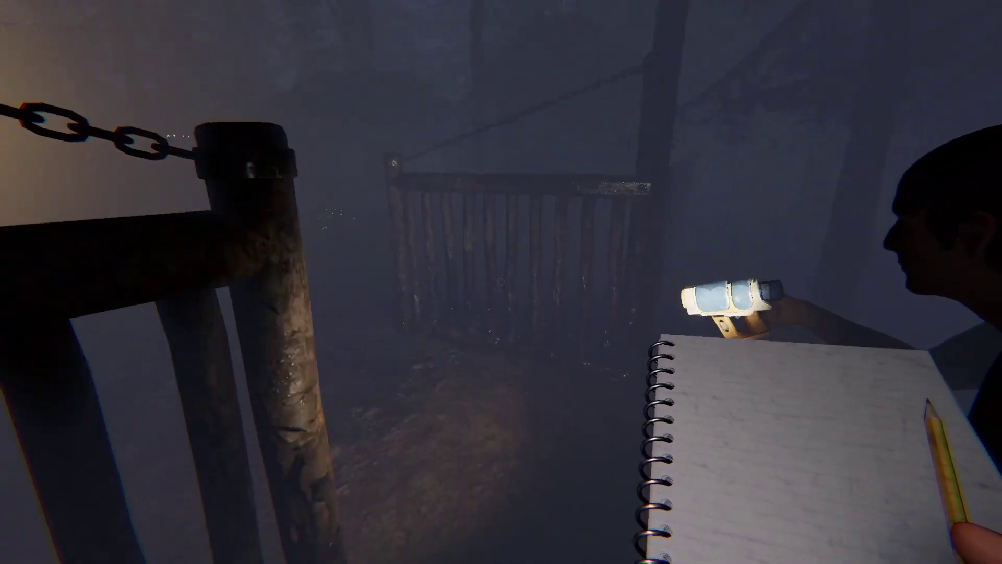
Sweep the barbed-wire fence with the EMF meter up to the chained wooden gate.
key(q)
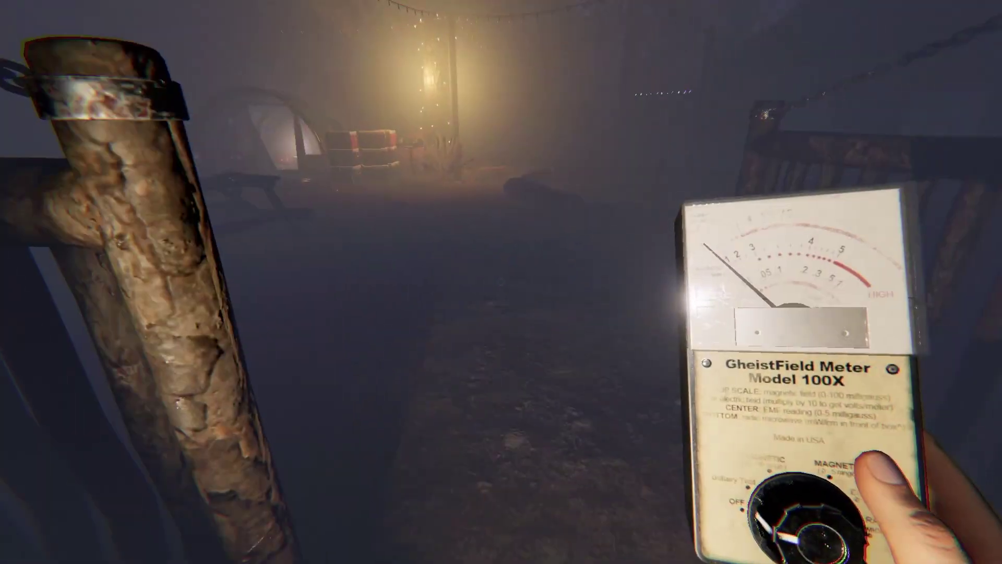
key(q)
key(q)
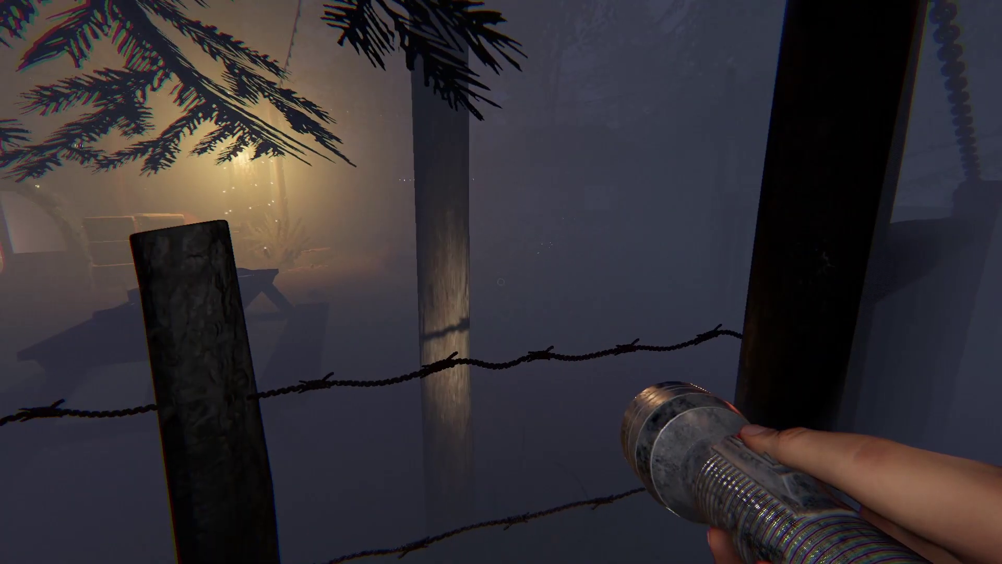
key(a)
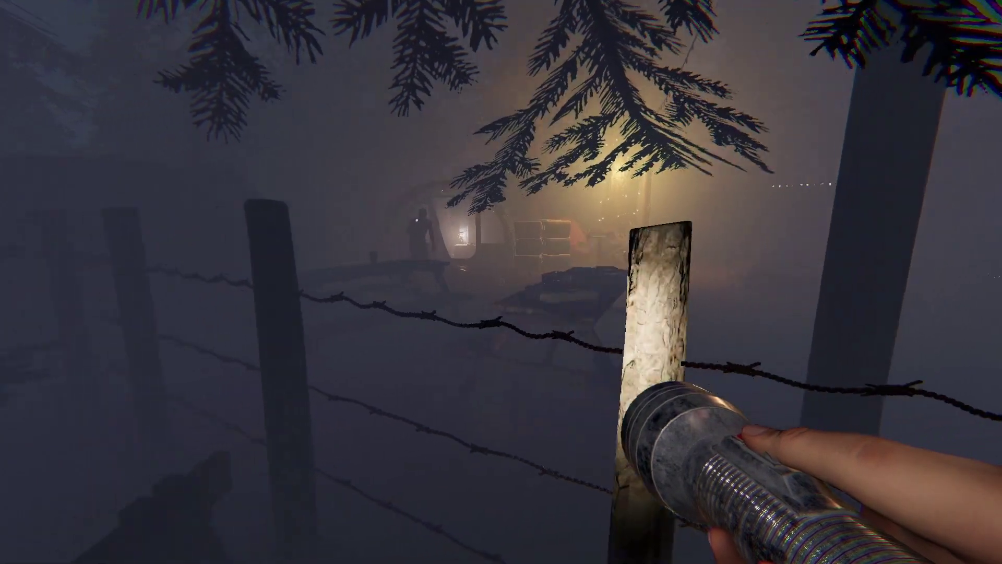
key(d)
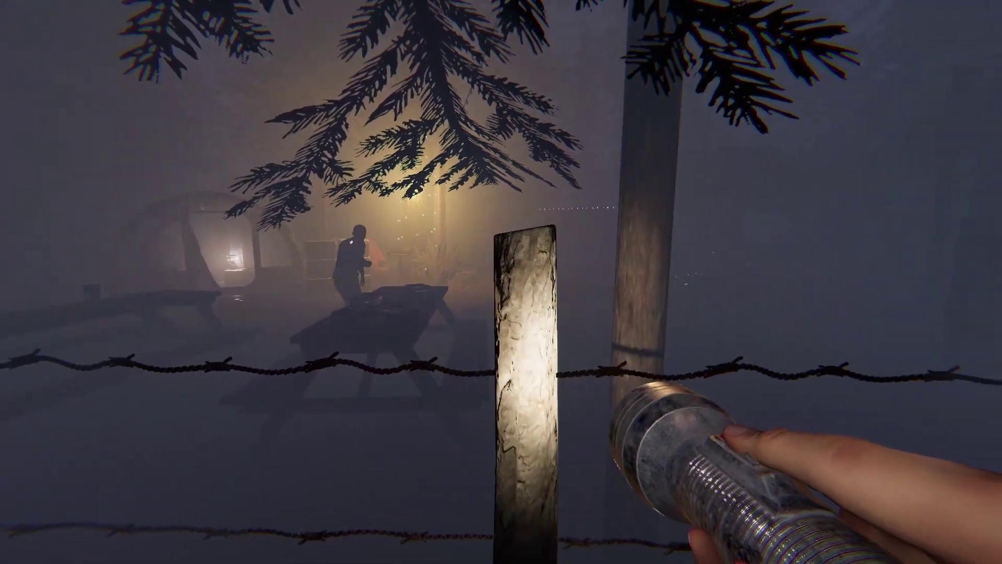
key(d)
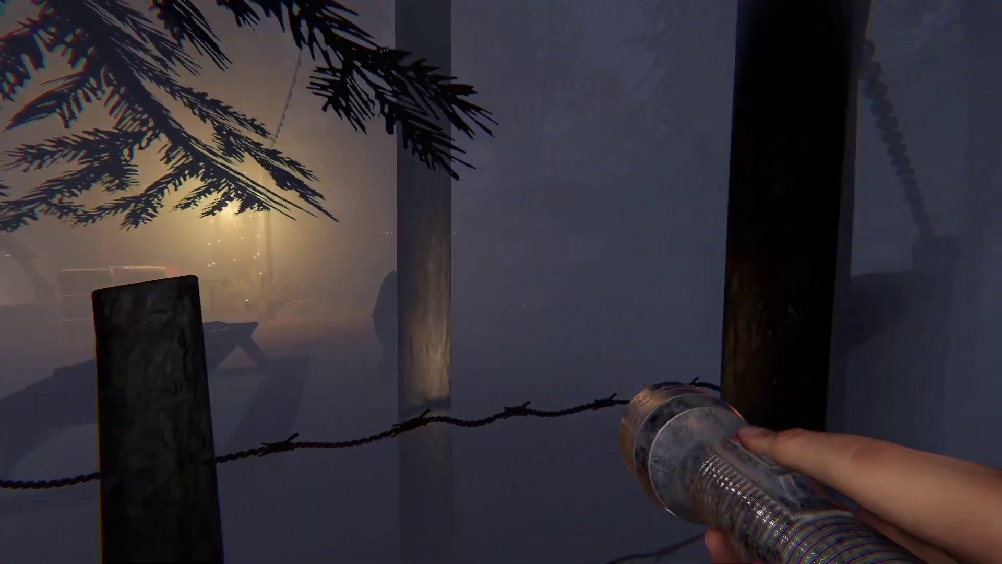
key(w)
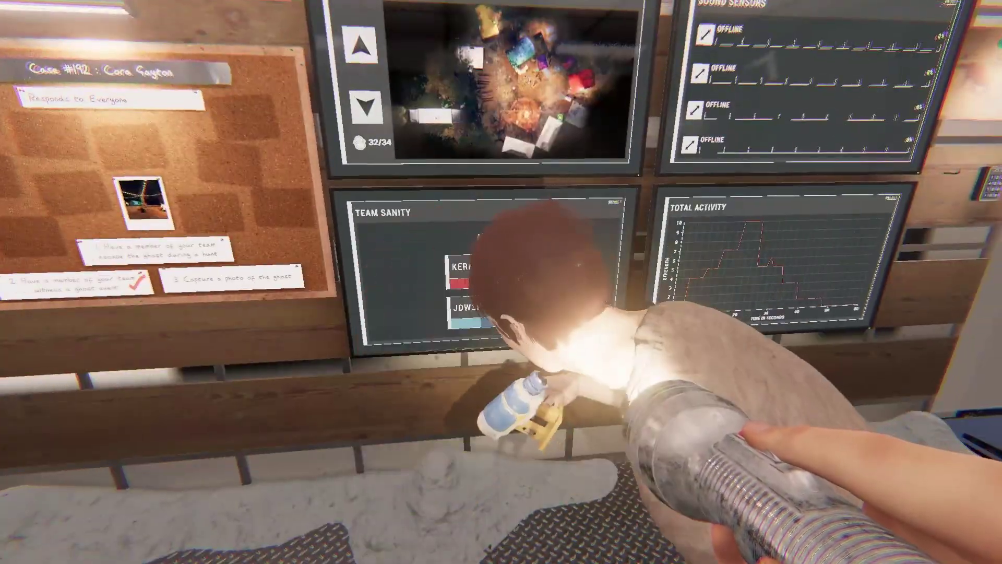
Swap from the EMF meter to the flashlight and walk toward the shelf structure in the fog.
key(q)
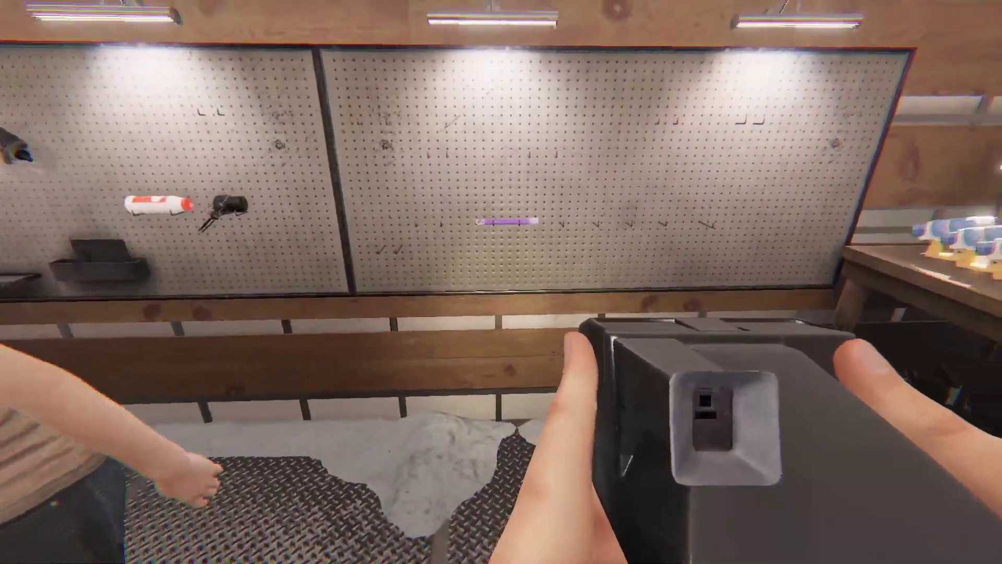
key(q)
key(q)
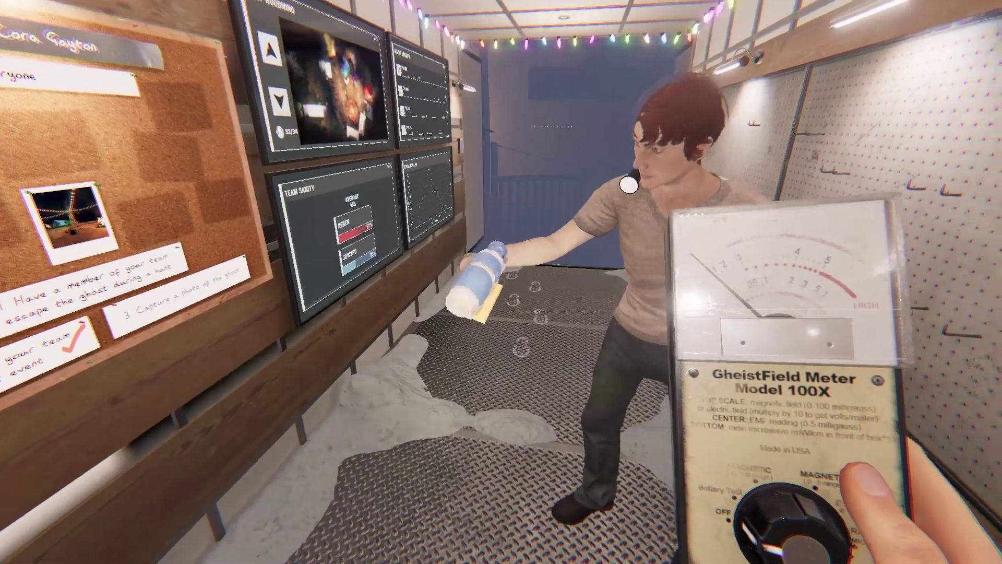
key(q)
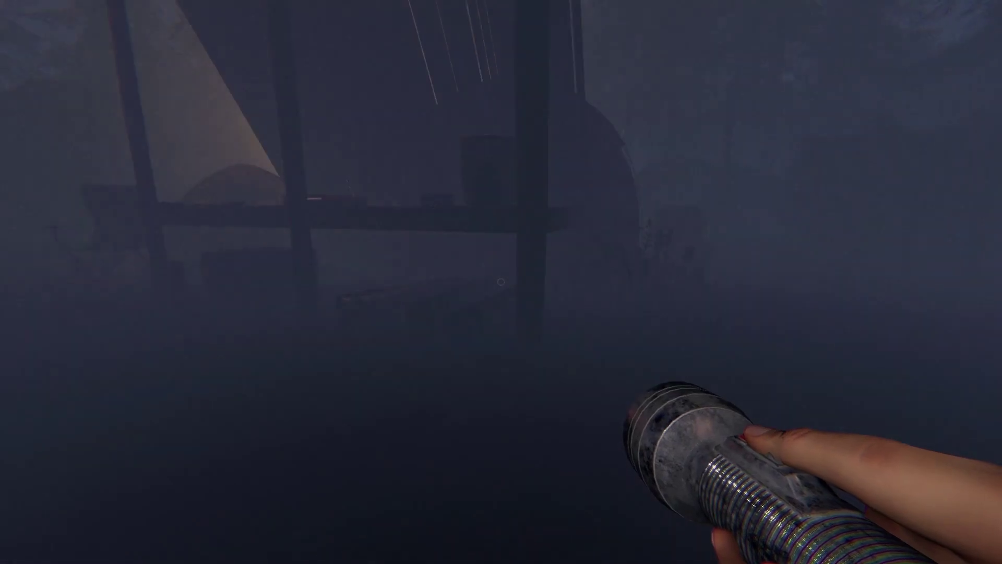
key(w)
key(w)
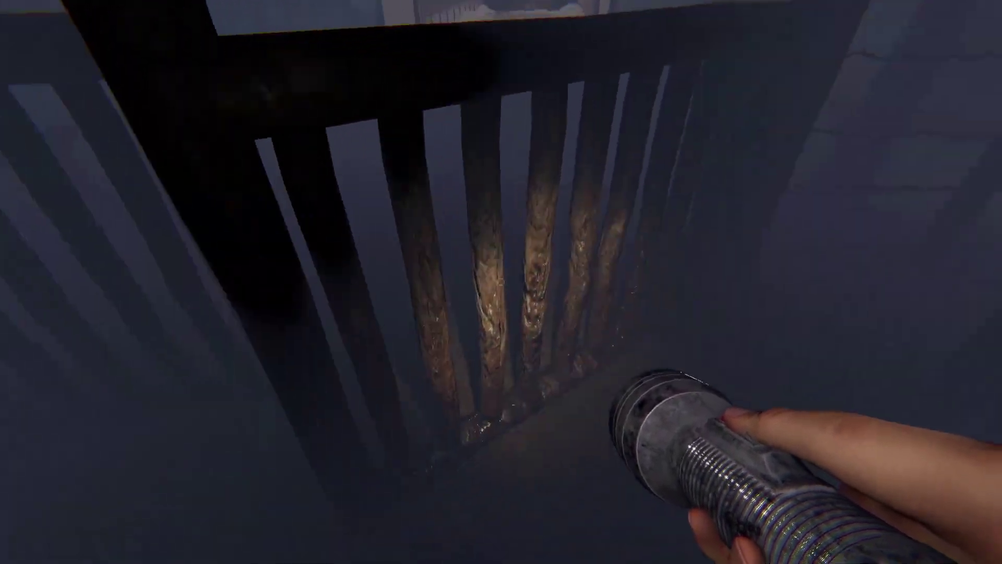
Walk up the ramp to the truck desk and view the site cameras.
key(w)
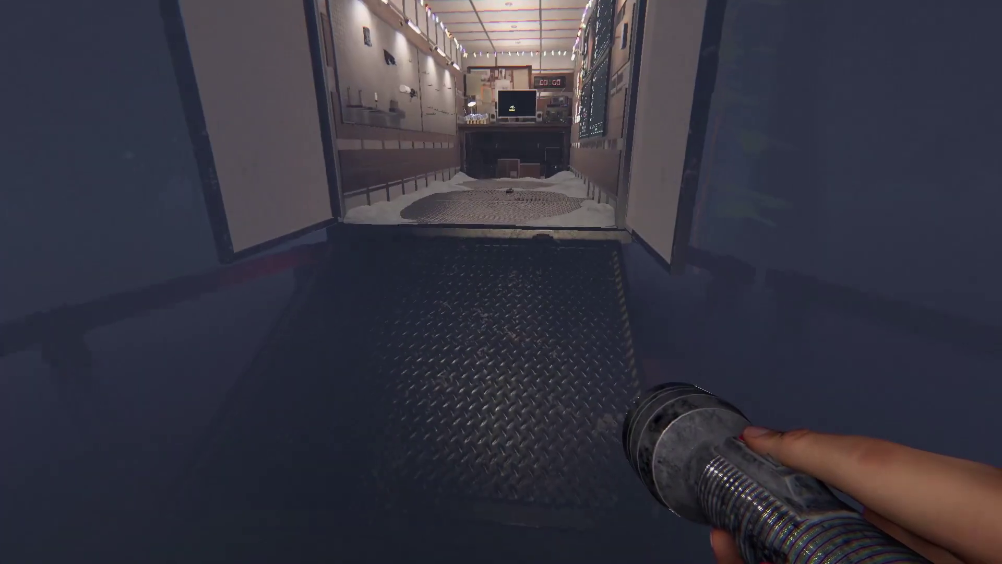
key(w)
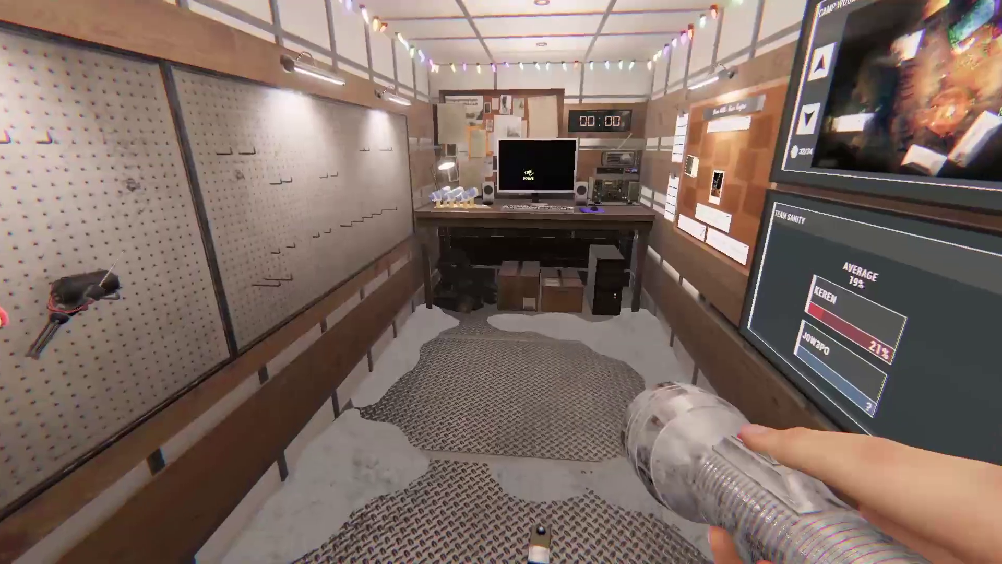
key(w)
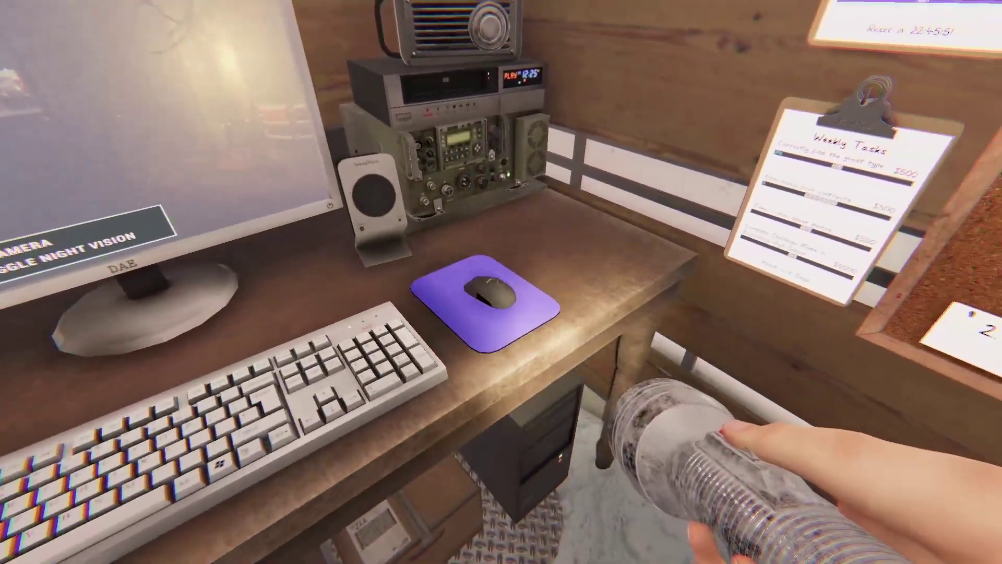
click(502, 282)
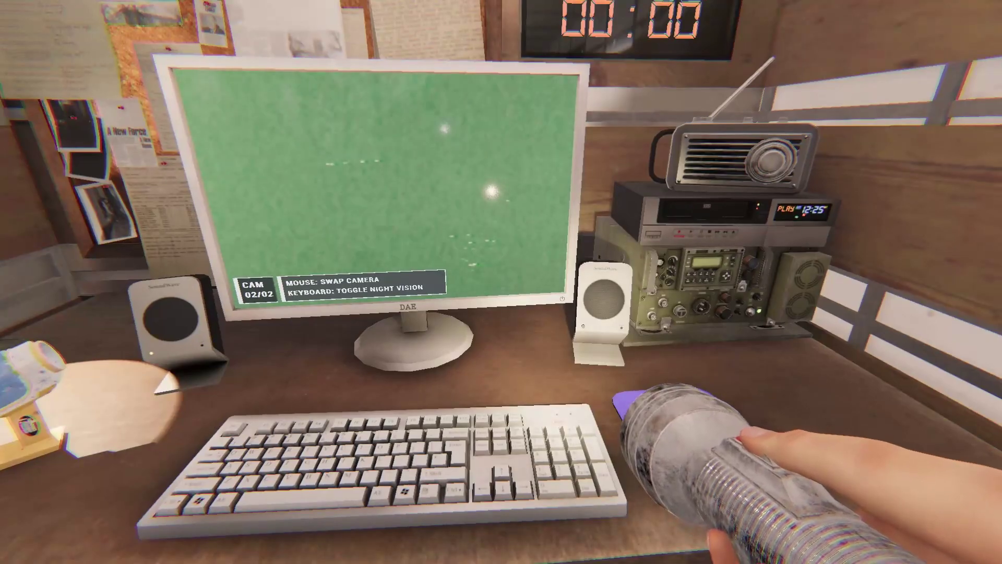
Switch to camera 02, step back from the desk and toggle the pause menu.
key(Escape)
key(a)
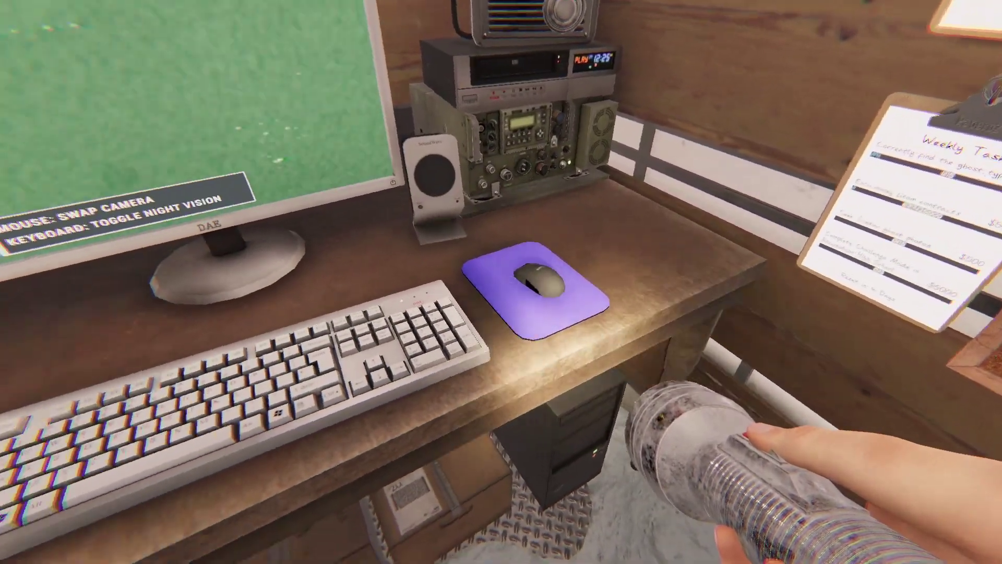
key(s)
key(Escape)
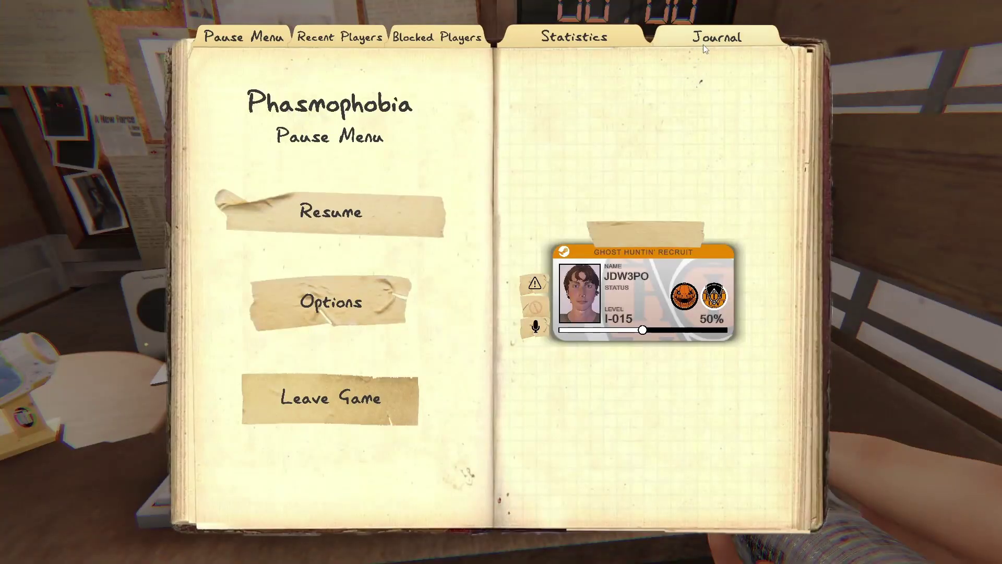
key(Escape)
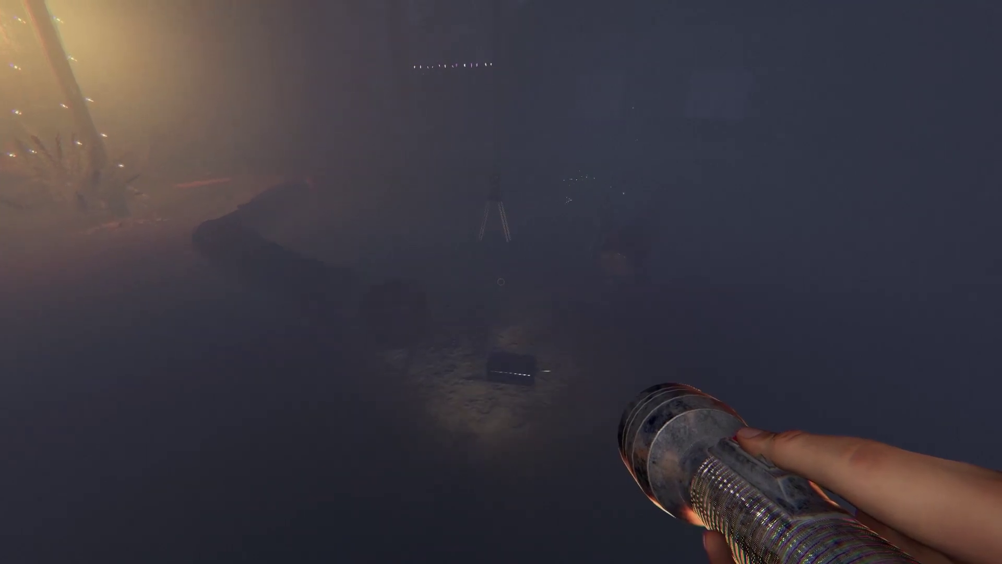
Aim the instant camera at the lit area, then follow the railed path back to the van.
key(2)
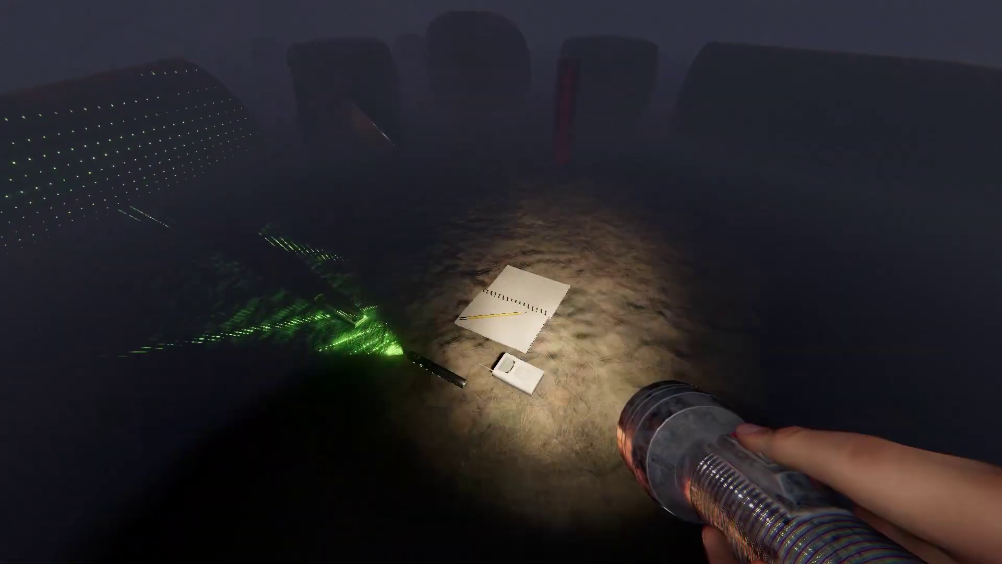
key(2)
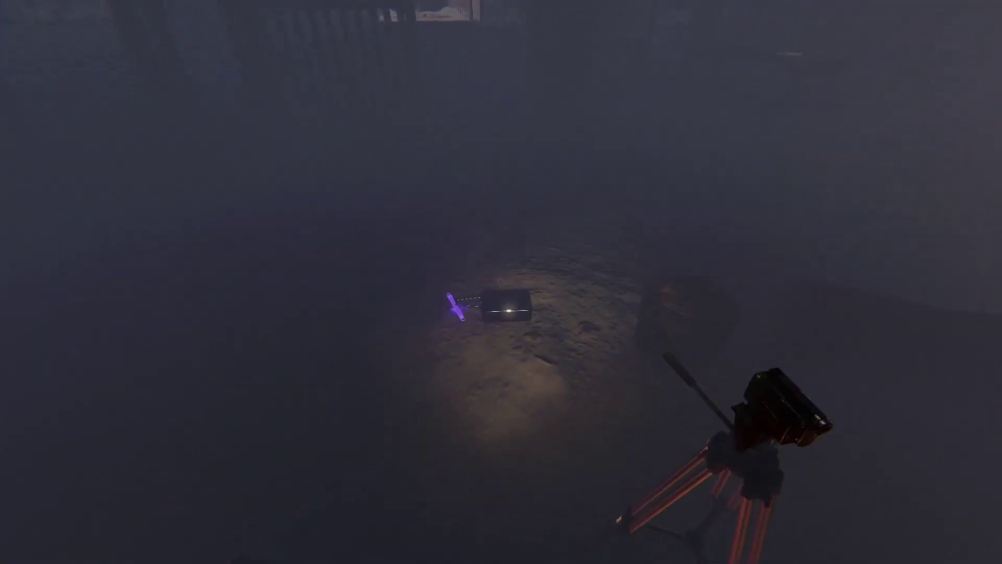
key(w)
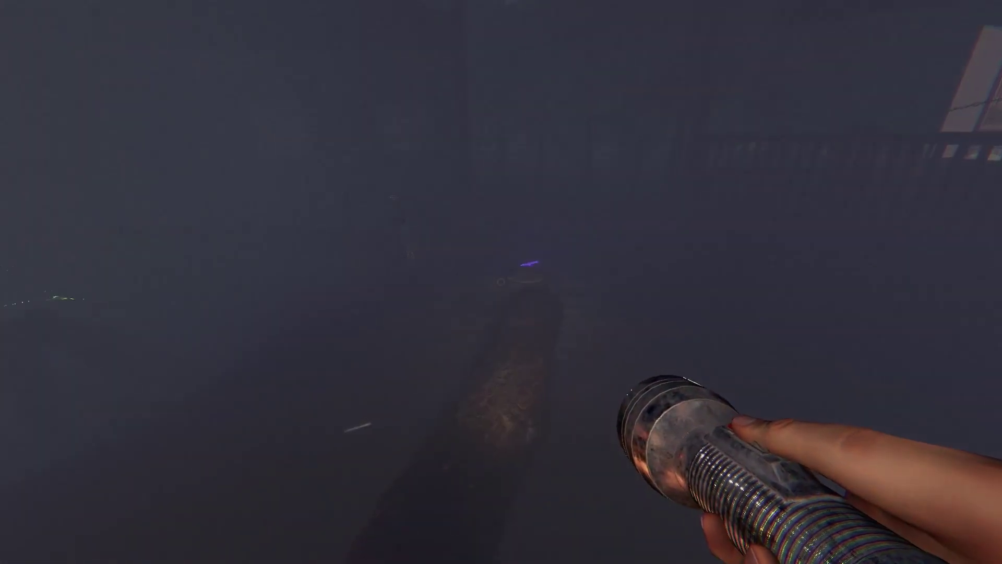
key(q)
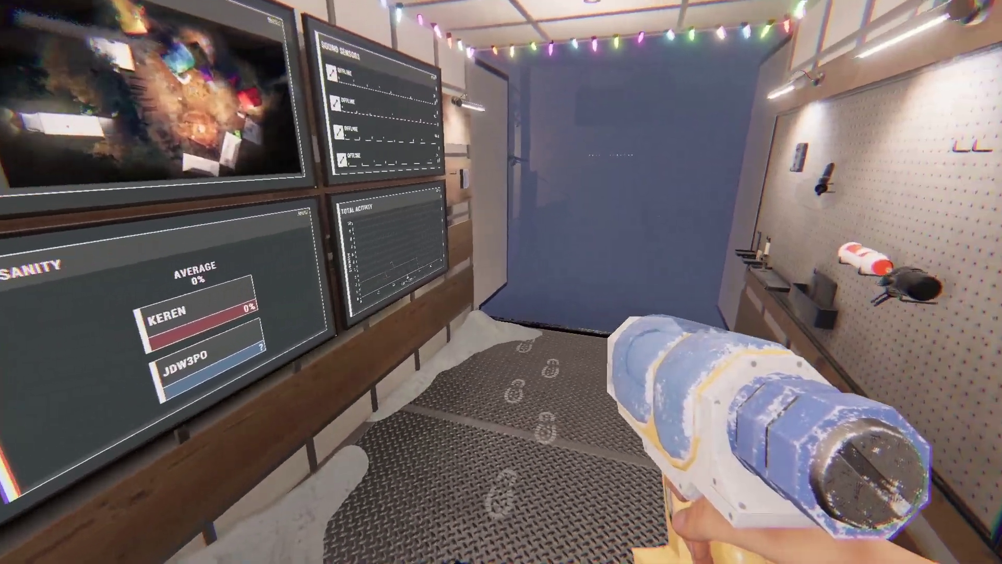
Step out of the van into the fog and spray the blue device, alternating with the flashlight.
key(w)
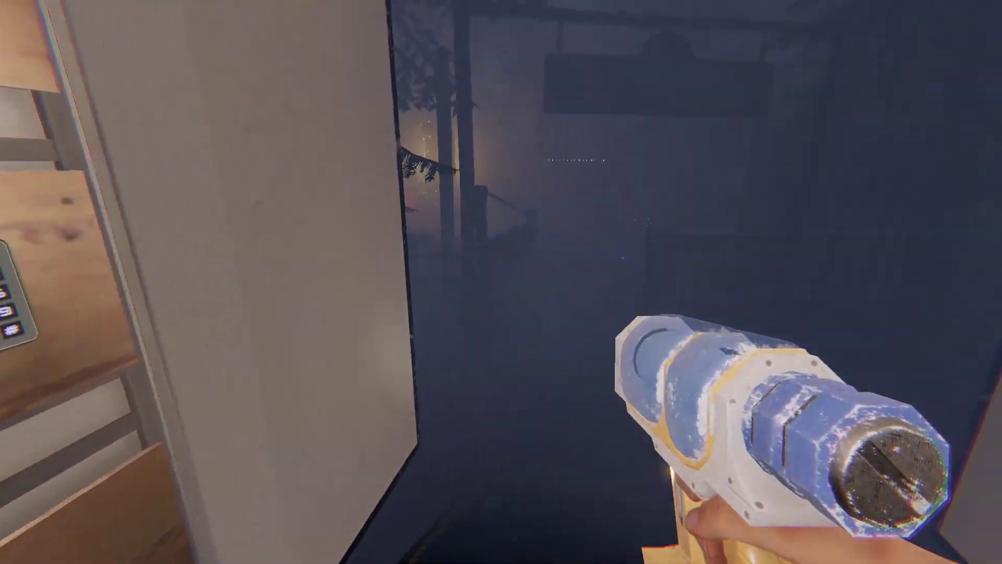
key(w)
key(q)
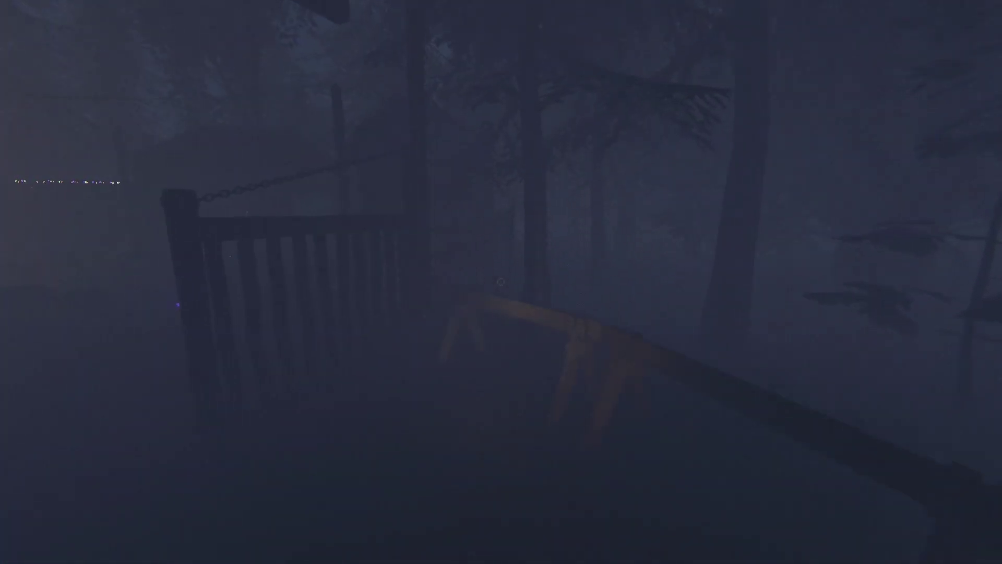
key(q)
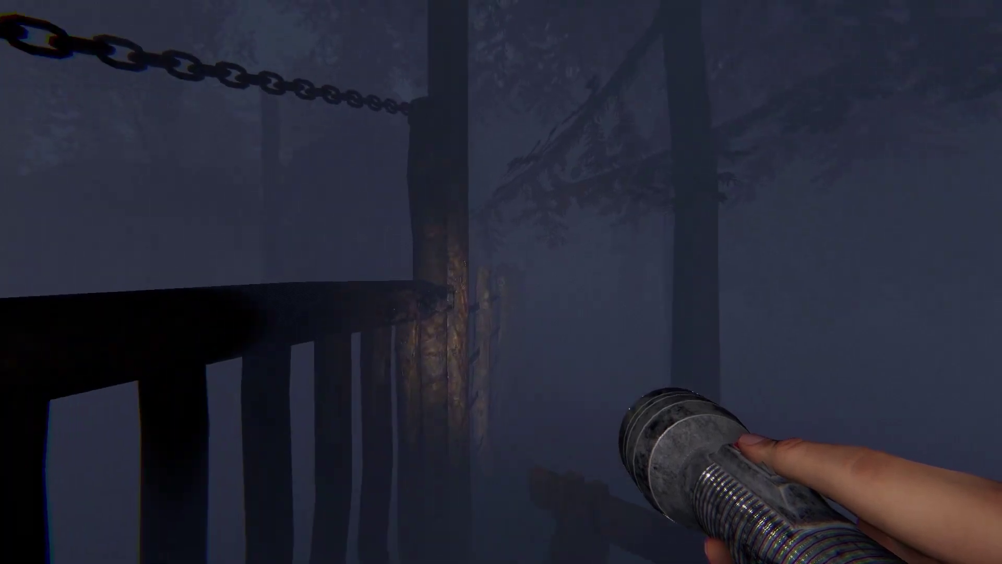
key(q)
click(501, 282)
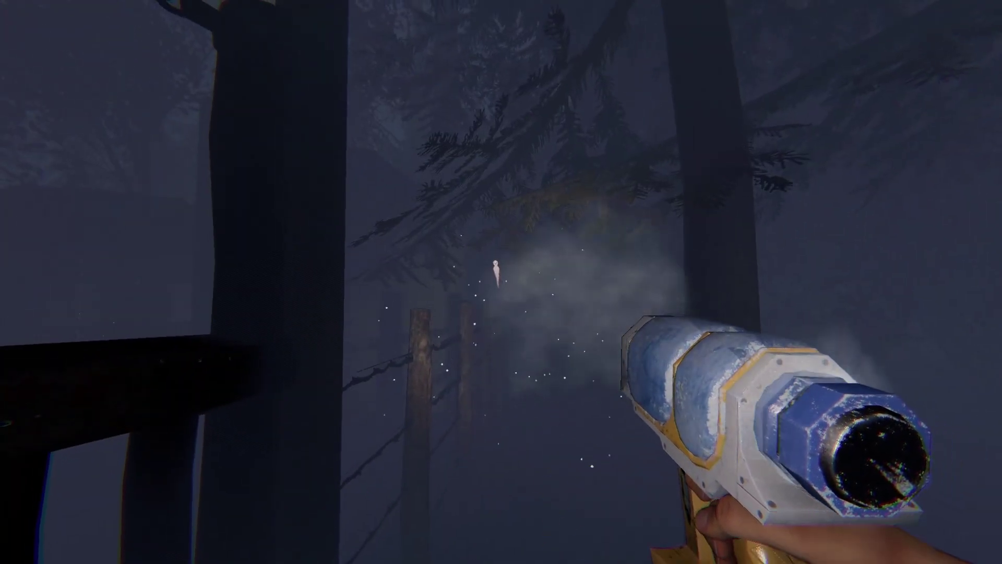
key(q)
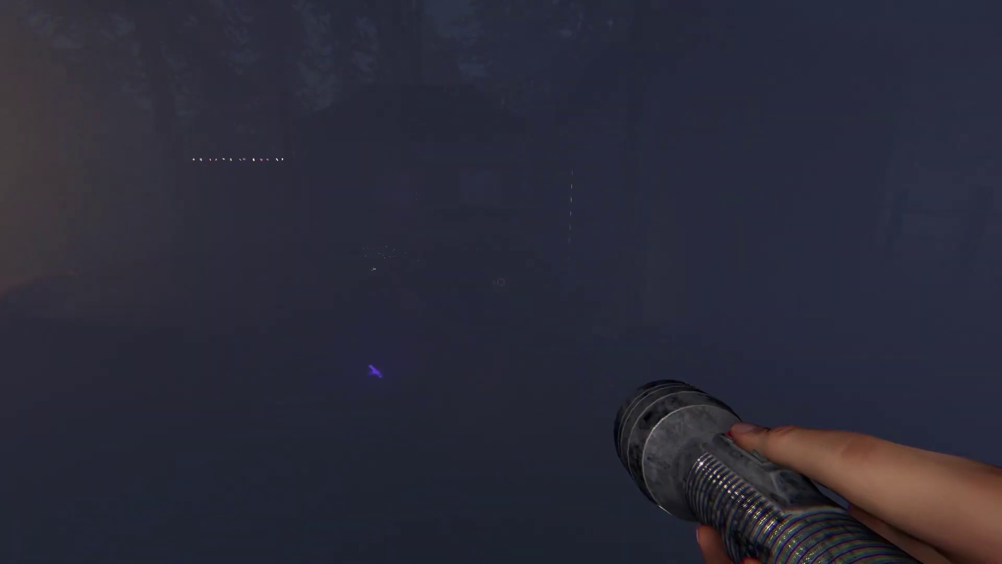
key(q)
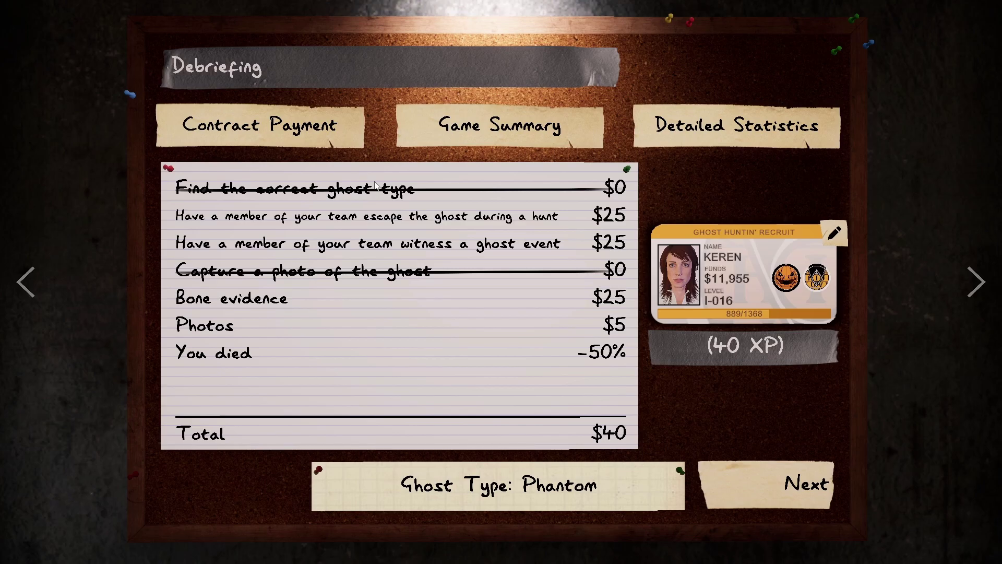
Dismiss the Debriefing board to resume at the nighttime campsite.
key(Escape)
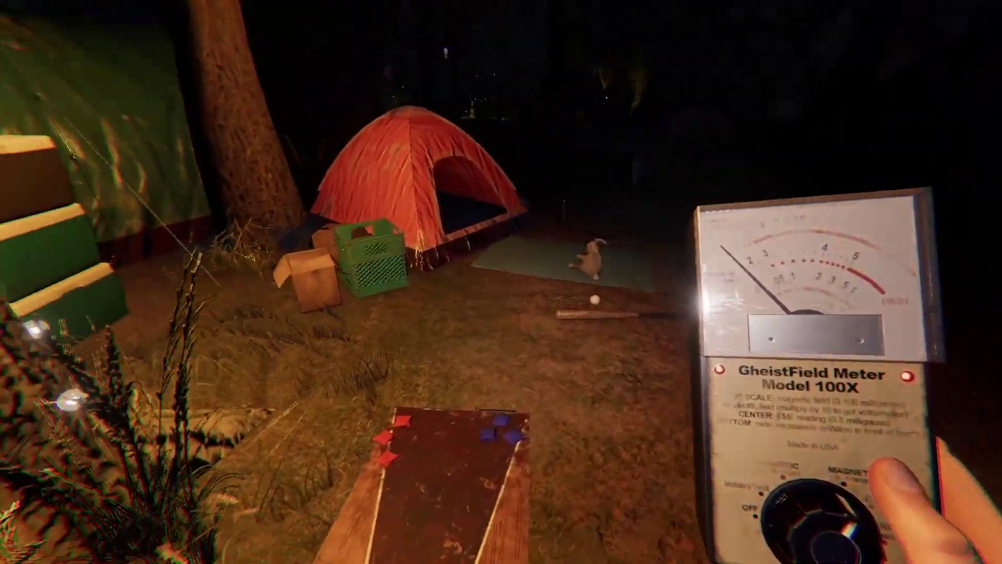
Walk from the orange tent to the truck, then circle the tree toward the cornhole board.
key(w)
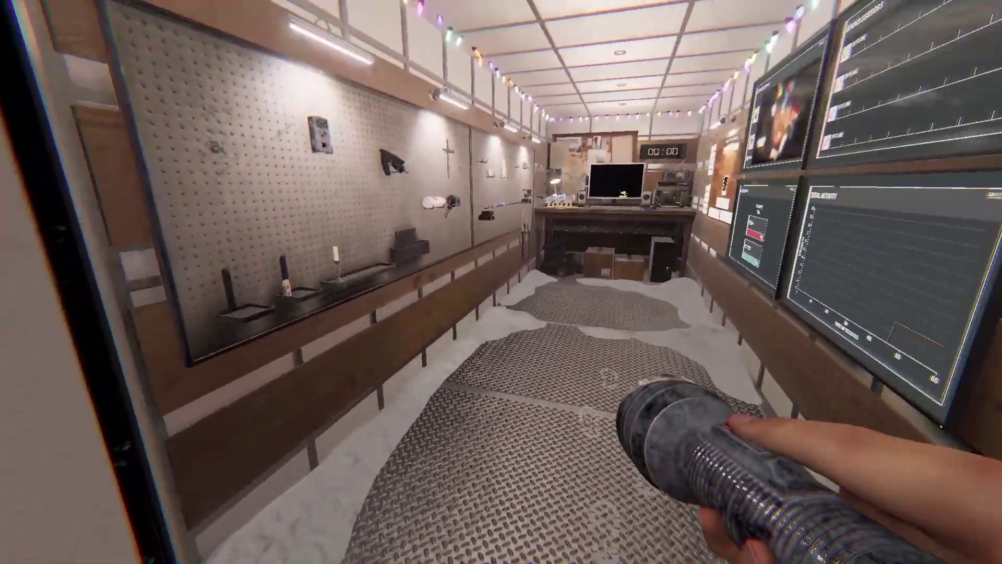
key(w)
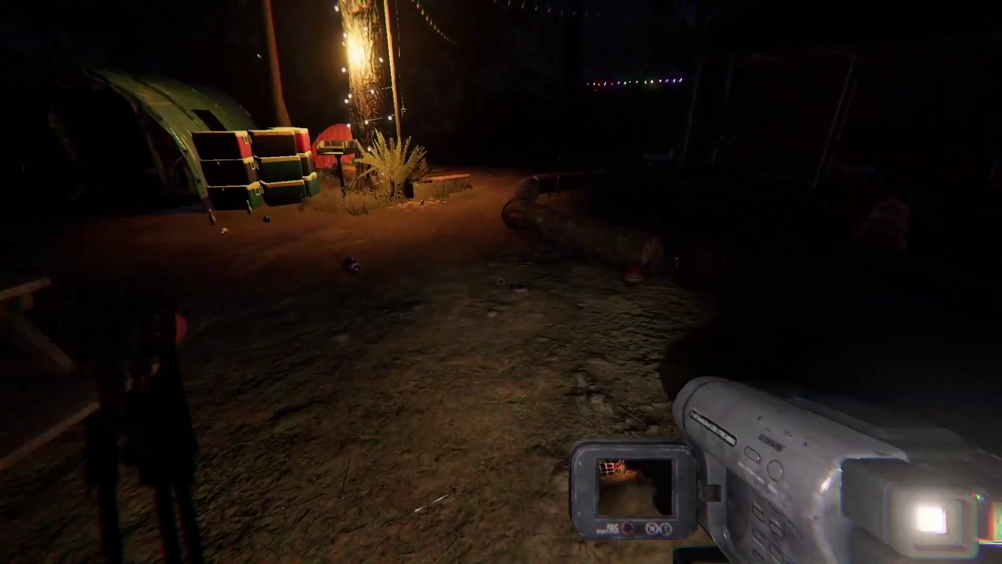
key(s)
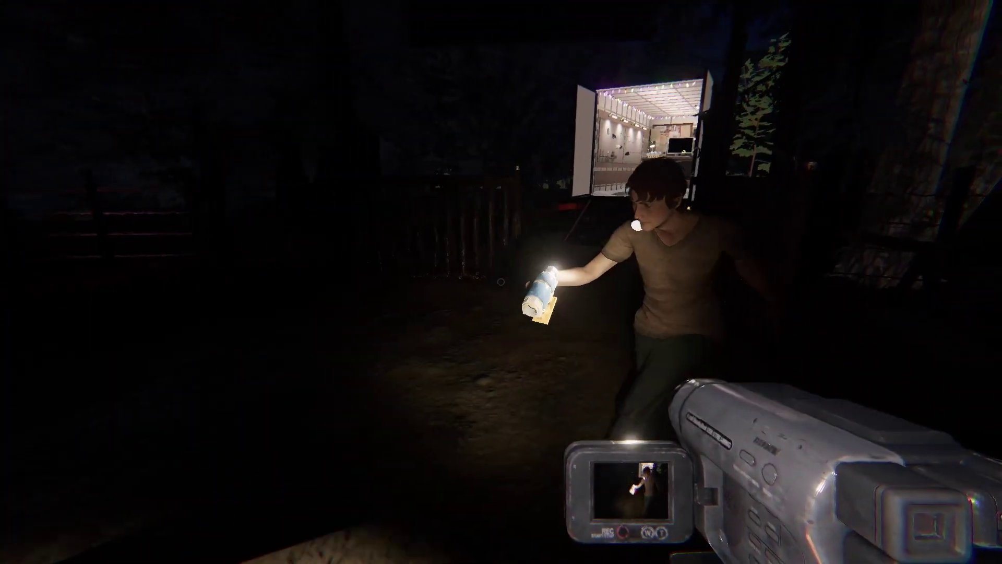
key(w)
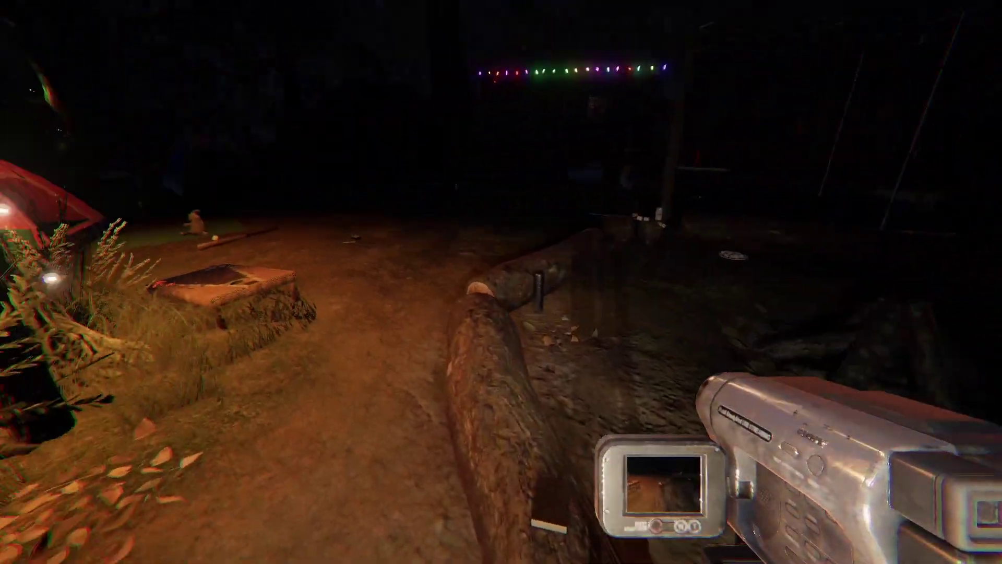
key(d)
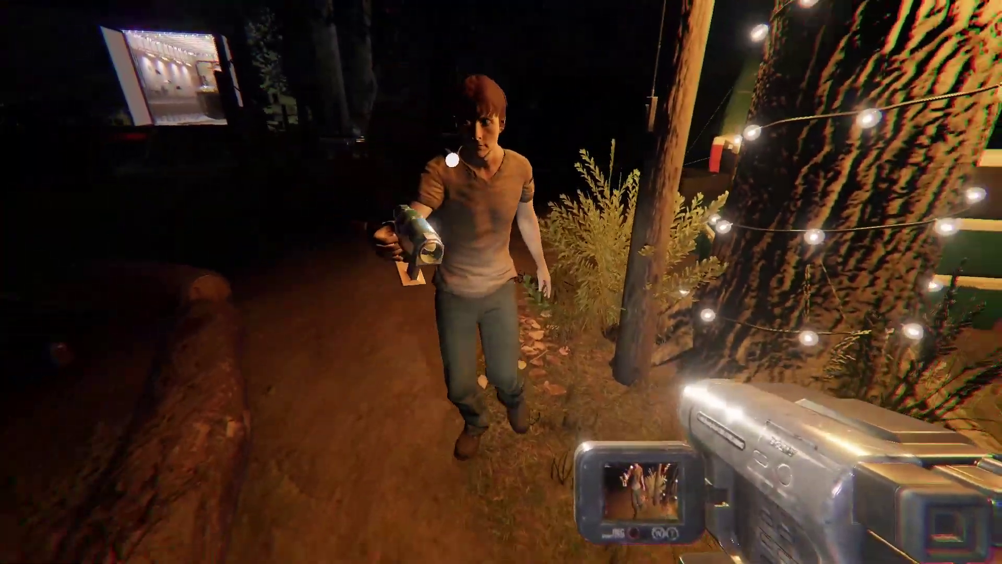
key(w)
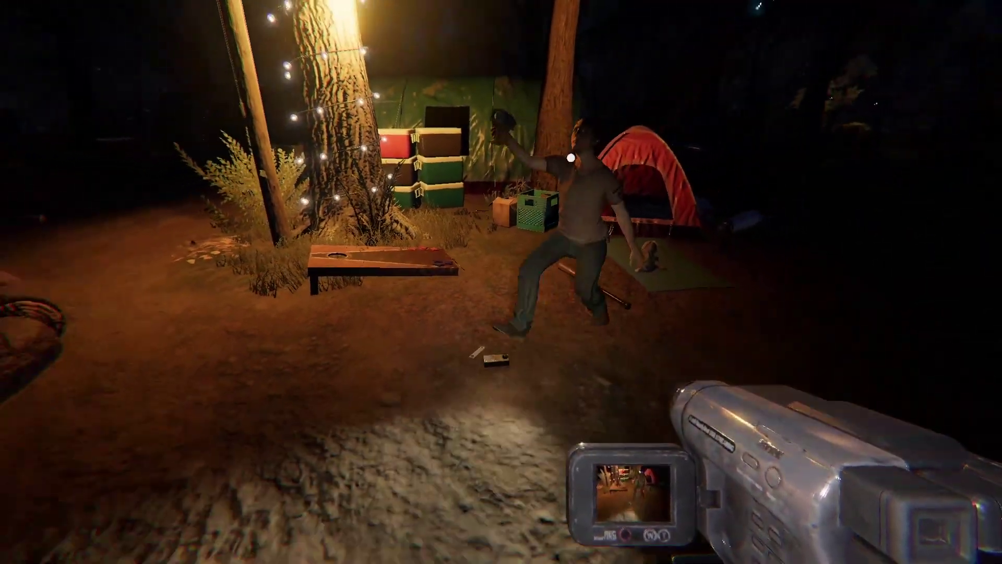
Drop the thermometer, sweep the cooler tent with the EMF meter, then take the flashlight.
key(q)
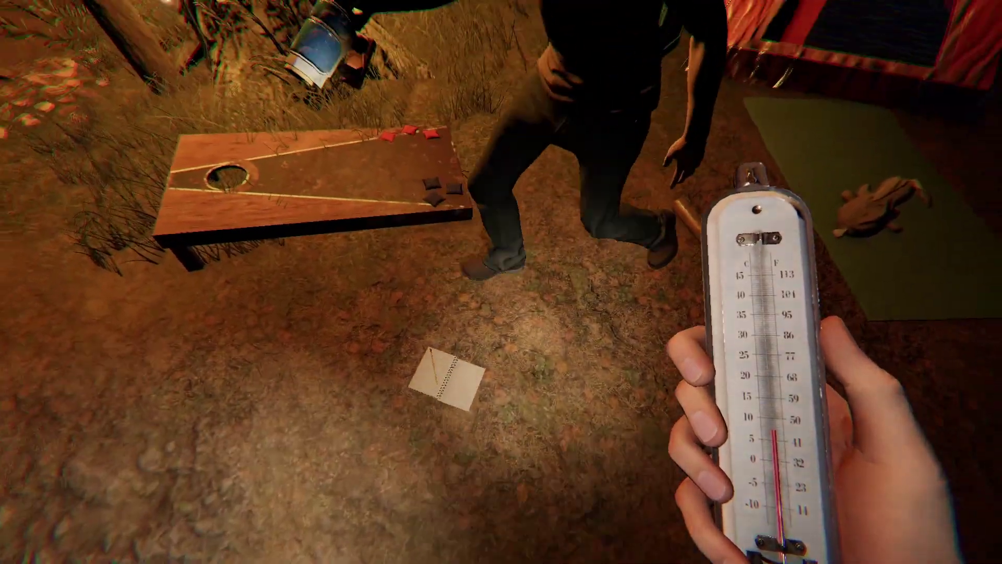
key(g)
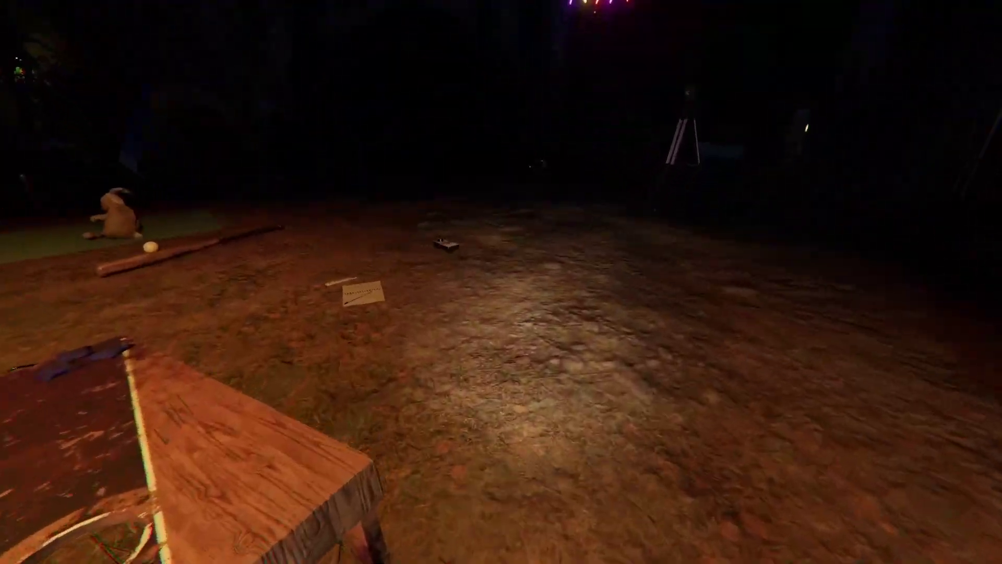
key(2)
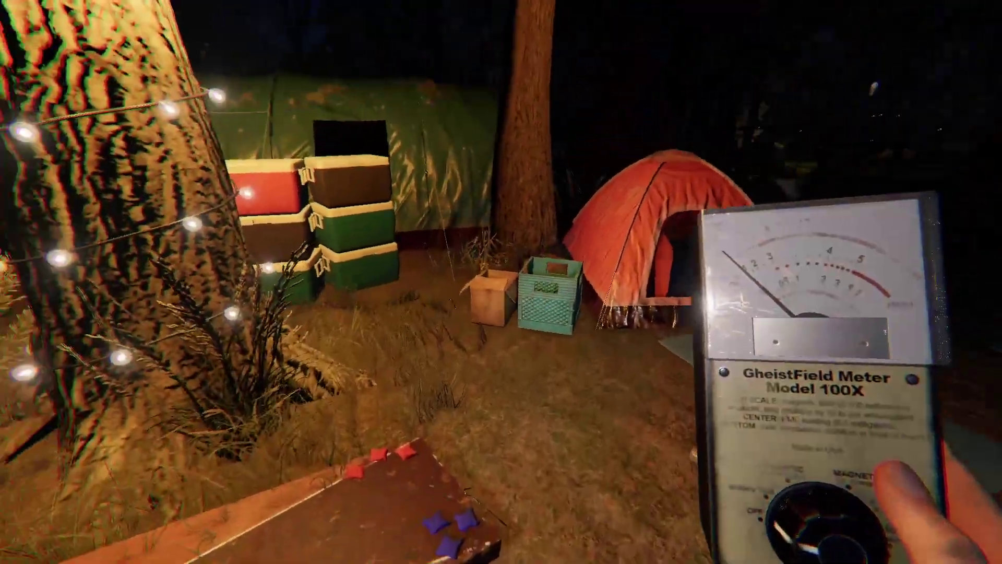
key(w)
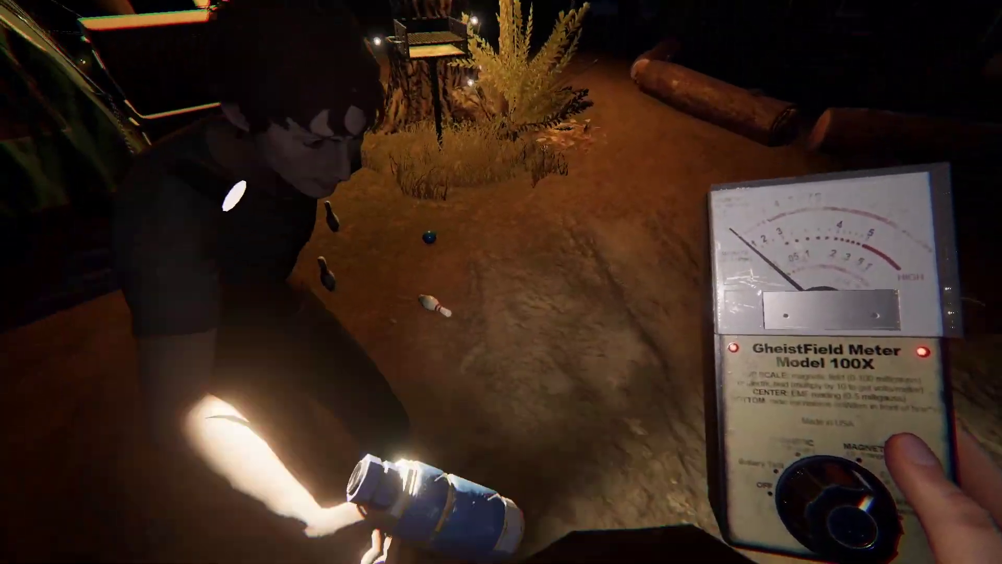
key(q)
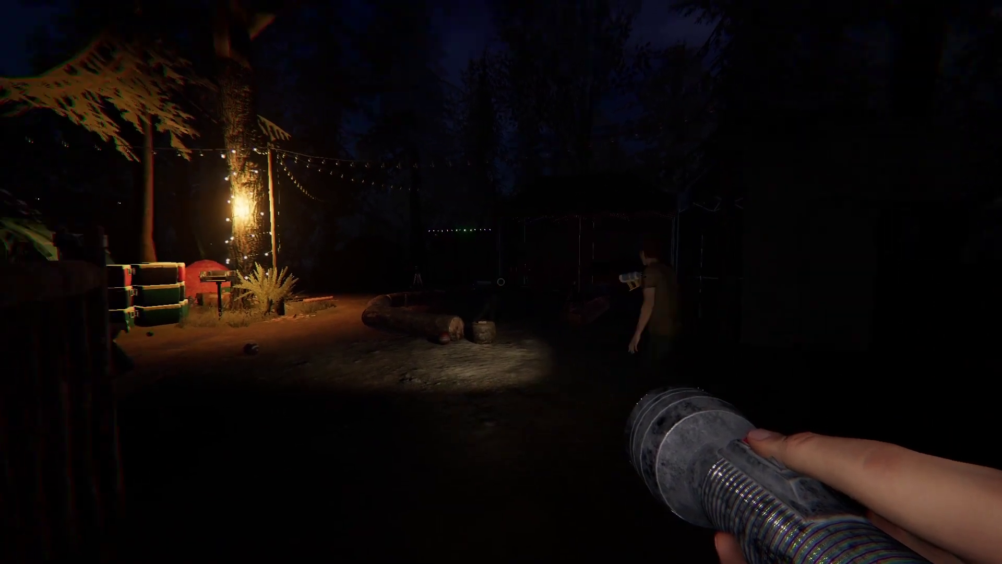
Walk along the fence past the trees to the picnic table.
key(a)
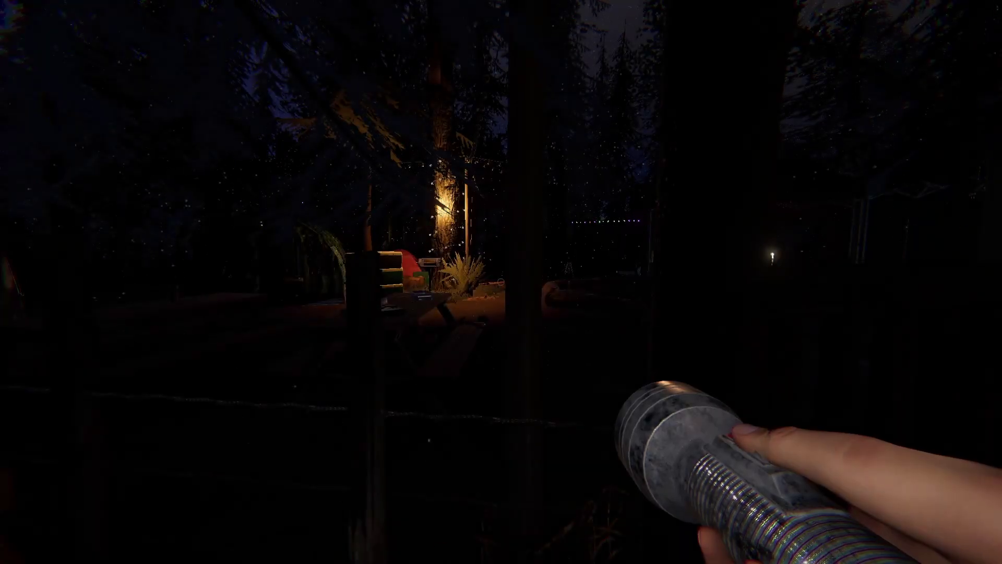
key(w)
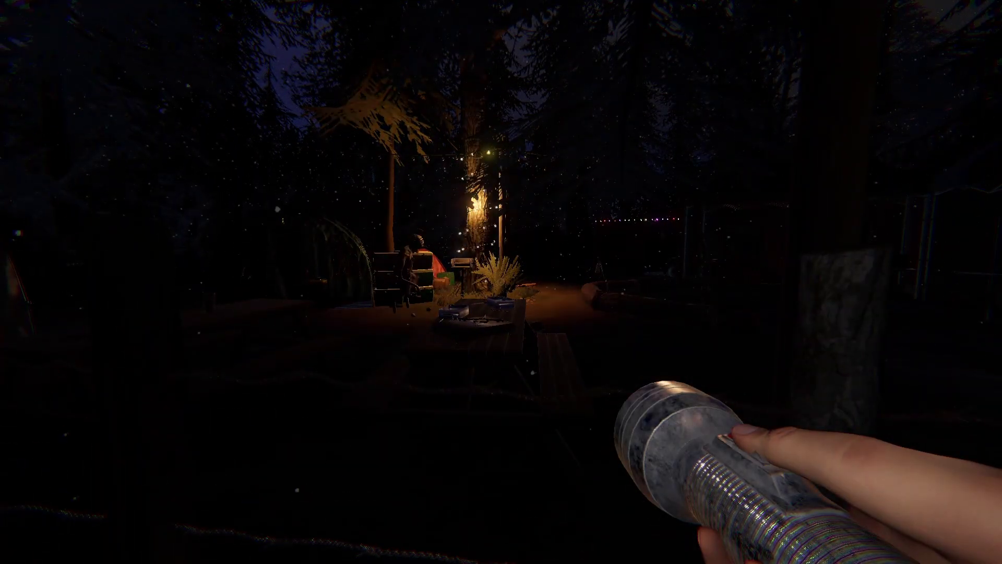
key(w)
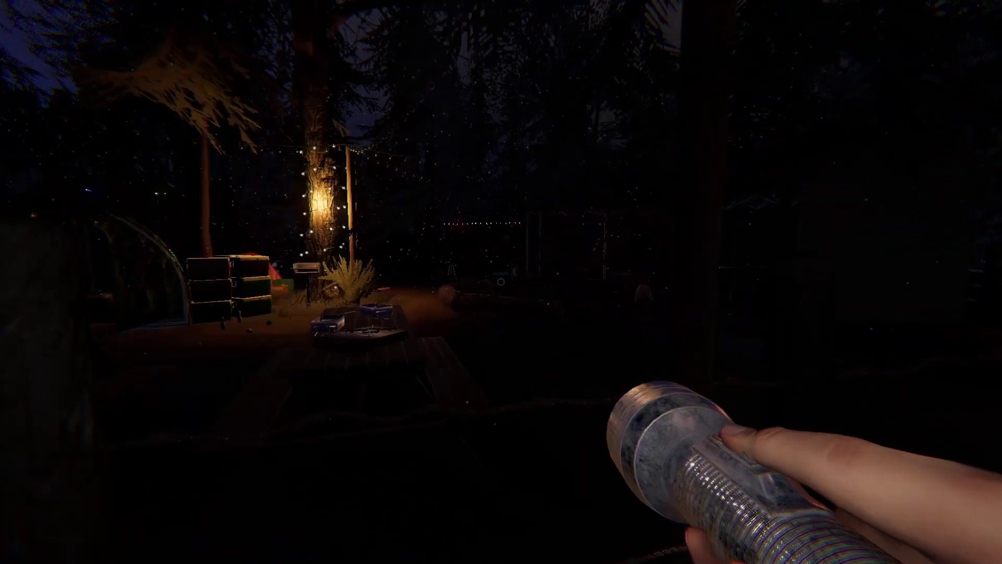
key(w)
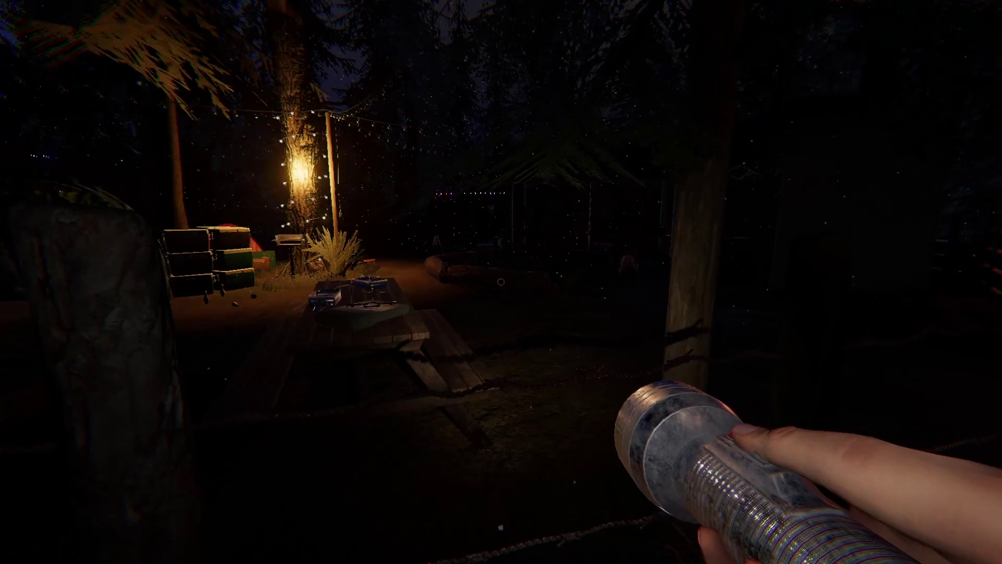
key(a)
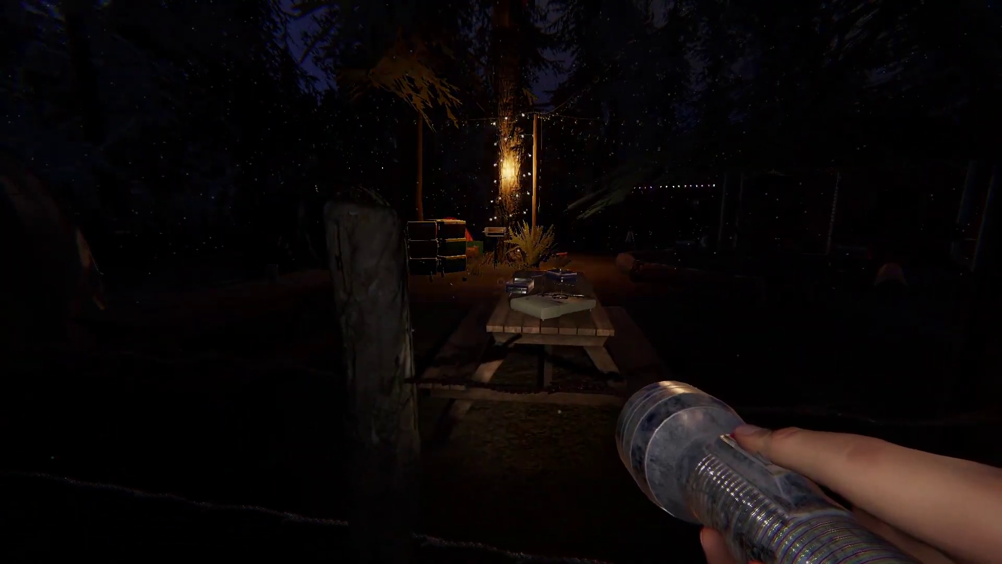
Try the locked gate at the camp edge, then head back toward the lit camp.
key(d)
key(d)
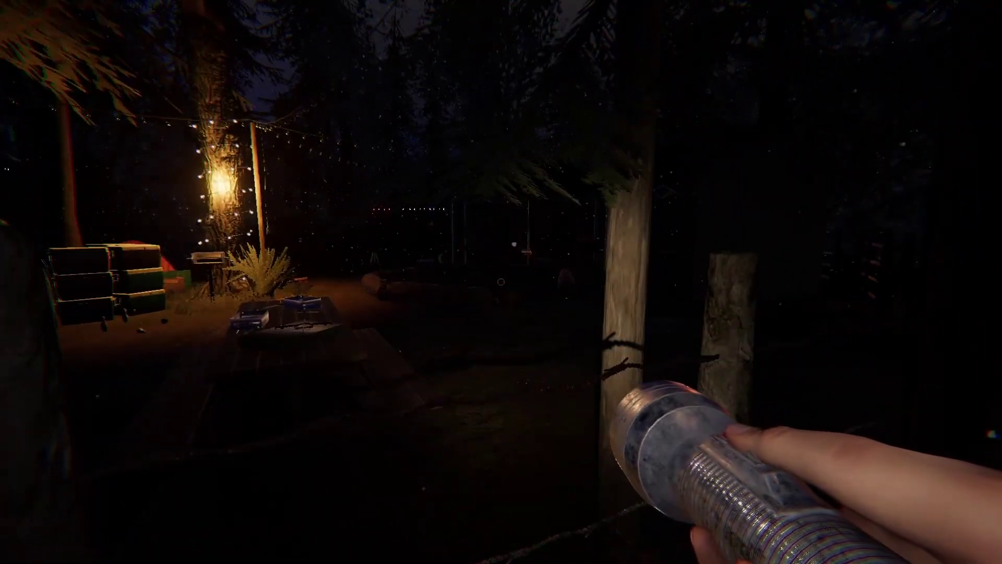
key(w)
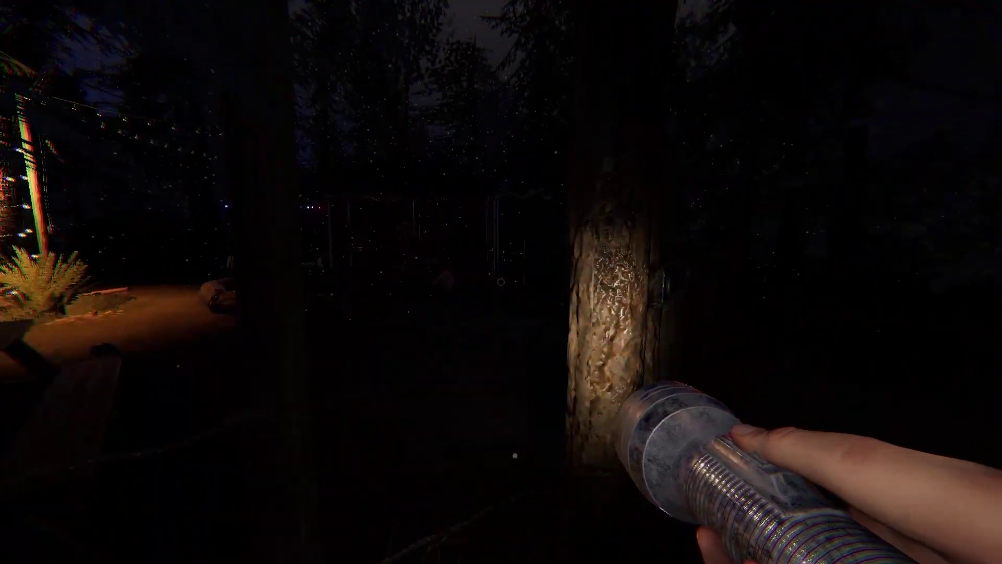
key(d)
key(w)
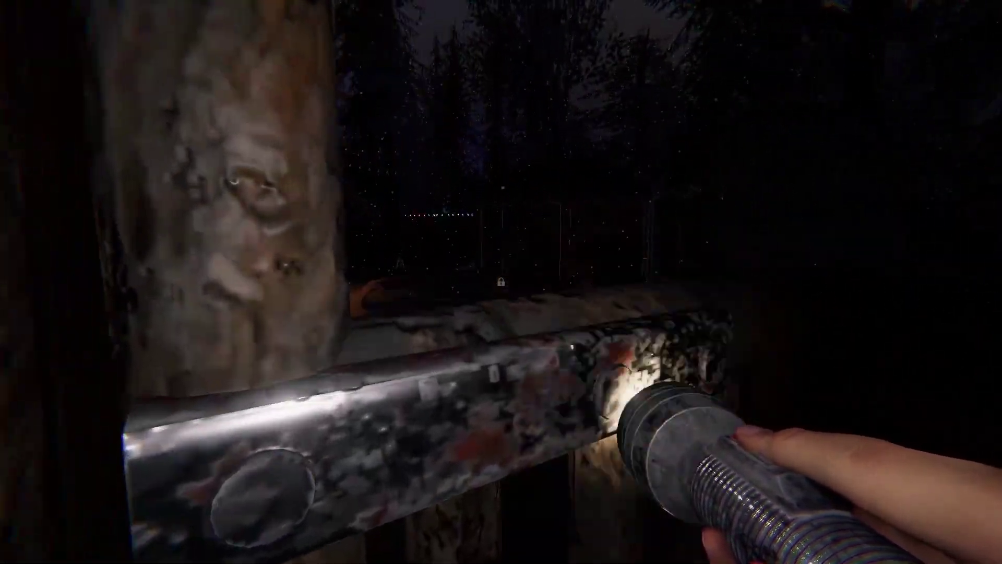
key(s)
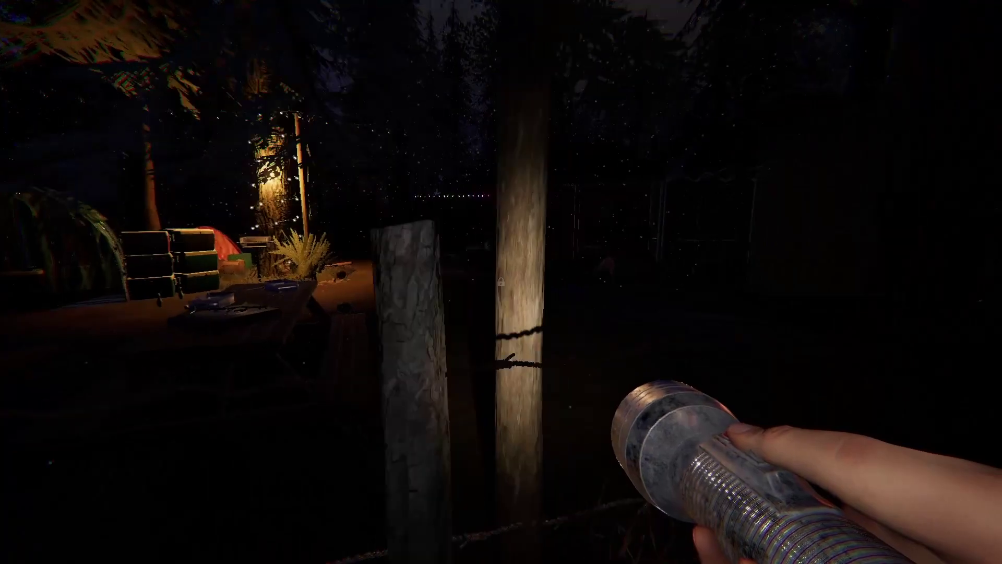
key(a)
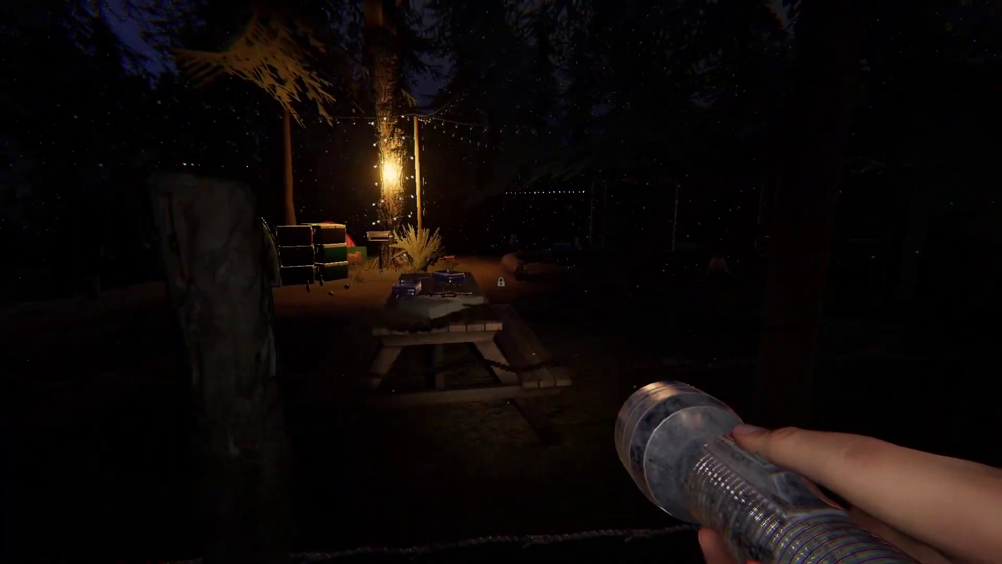
key(w)
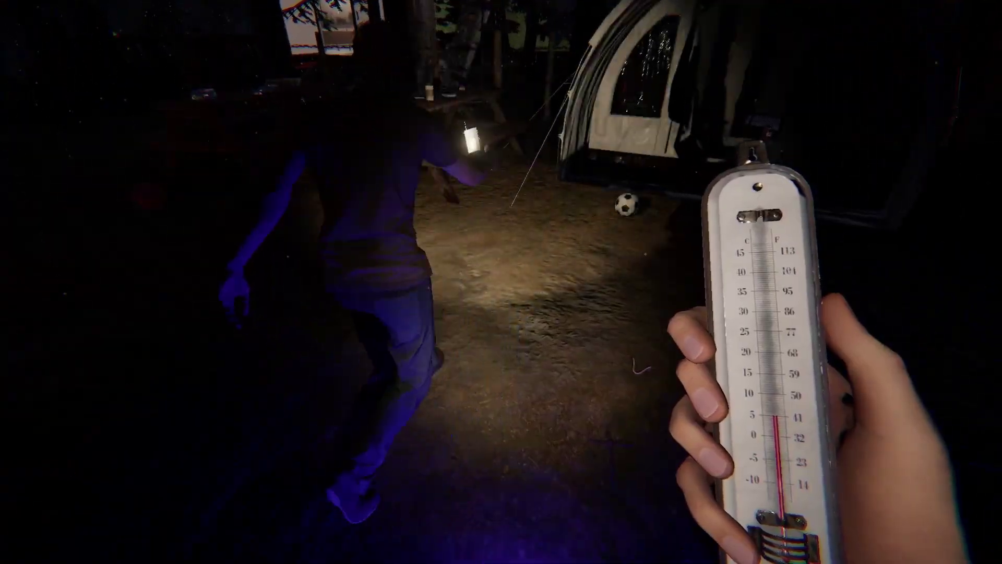
Drop the thermometer and swap between EMF reader and flashlight while approaching the other player.
key(g)
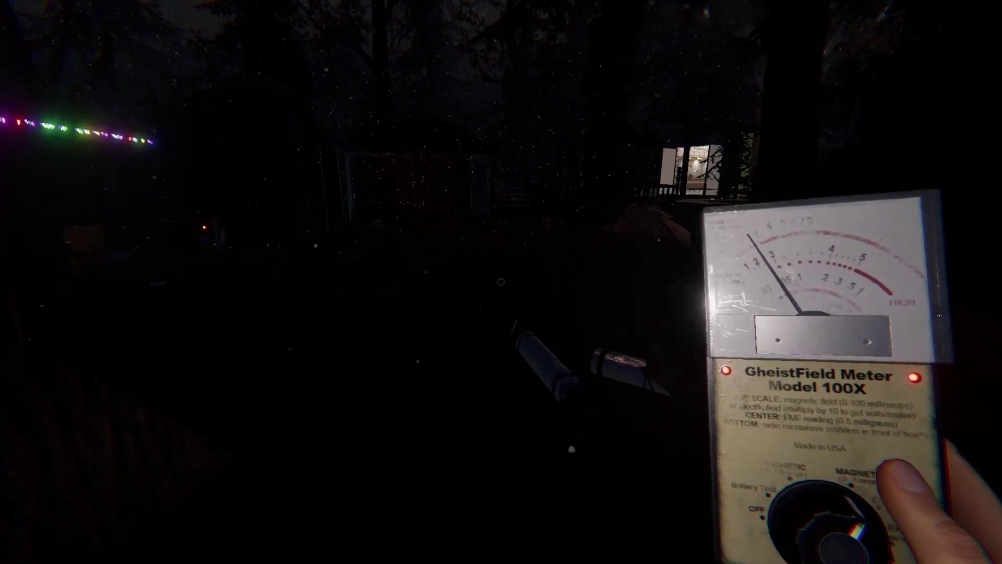
key(q)
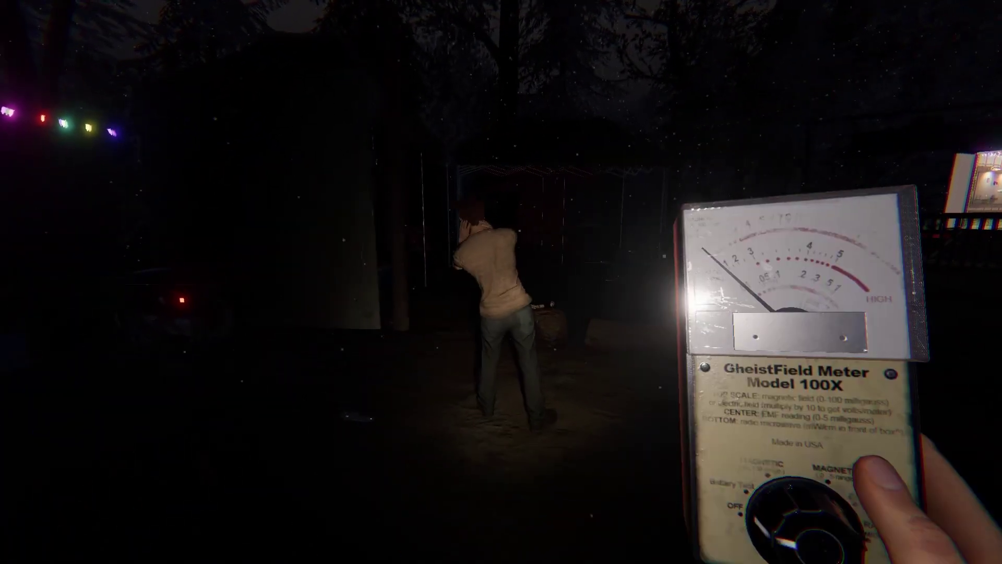
key(q)
key(w)
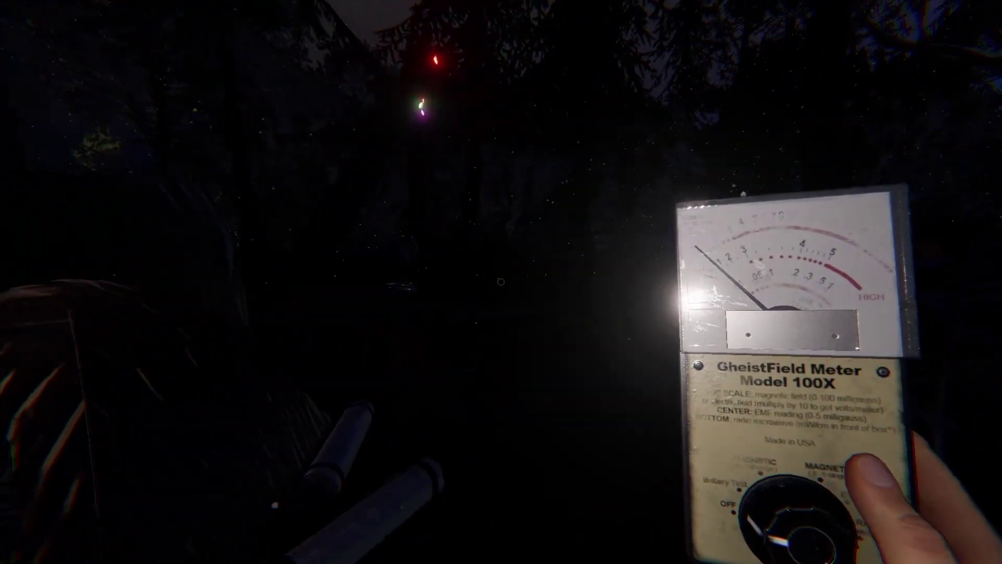
scroll(501, 282, down, 1)
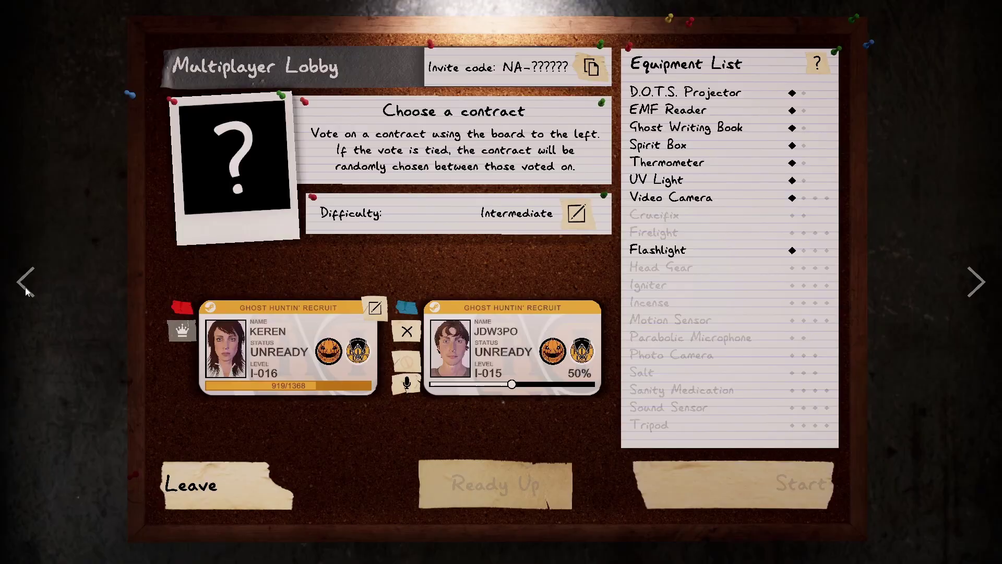
View the contract vote board twice, walking past the other player toward the shop counter.
click(25, 286)
key(Escape)
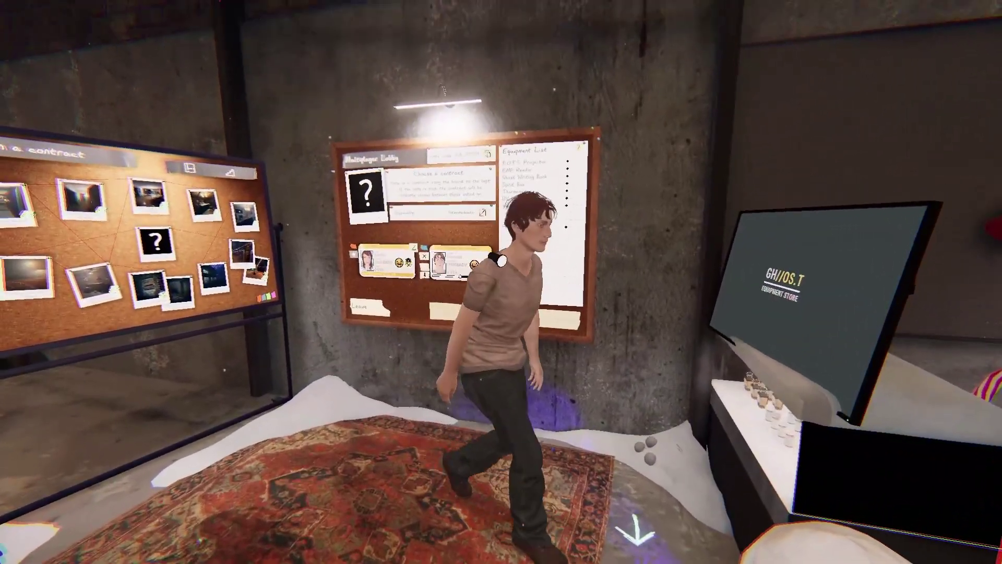
key(w)
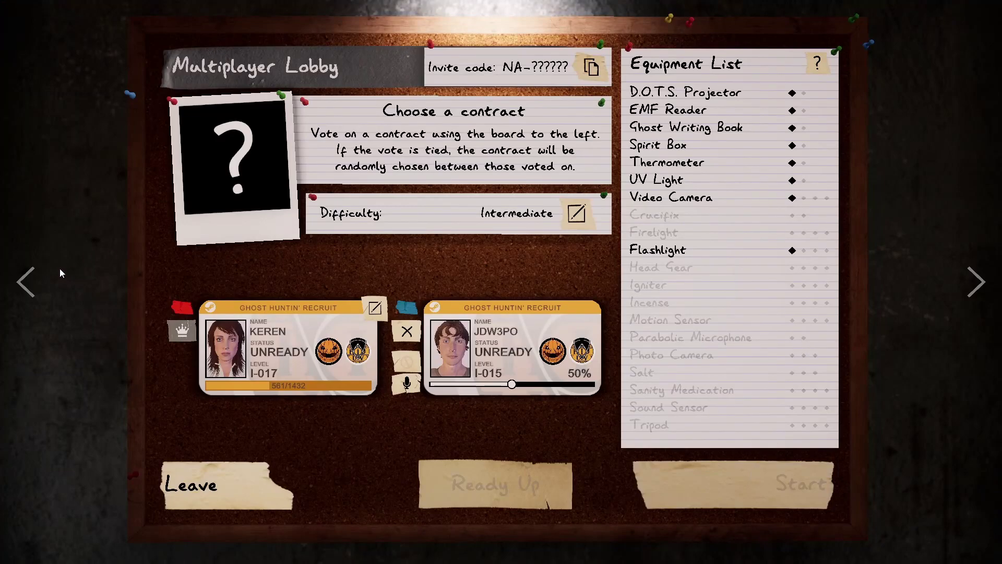
click(28, 289)
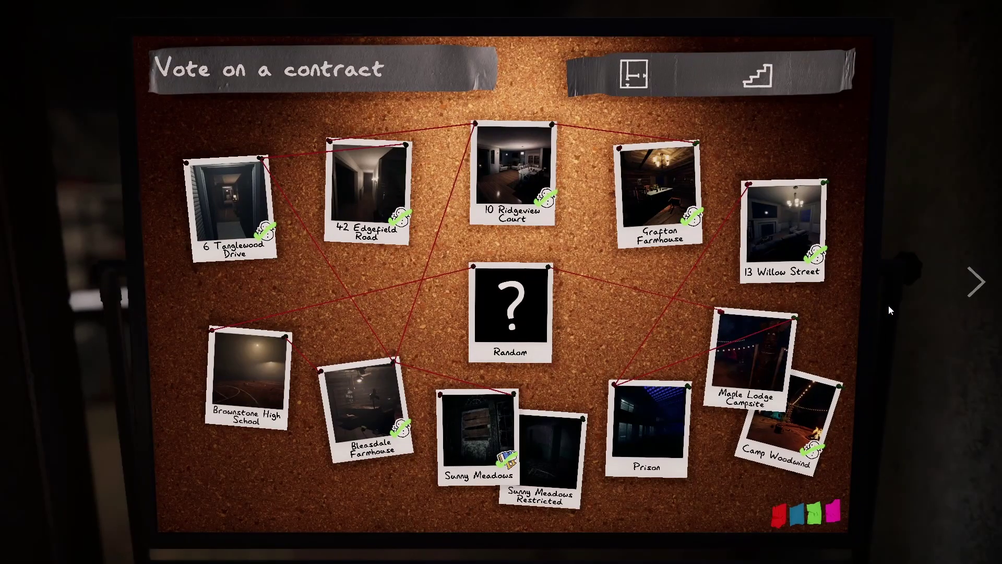
key(Escape)
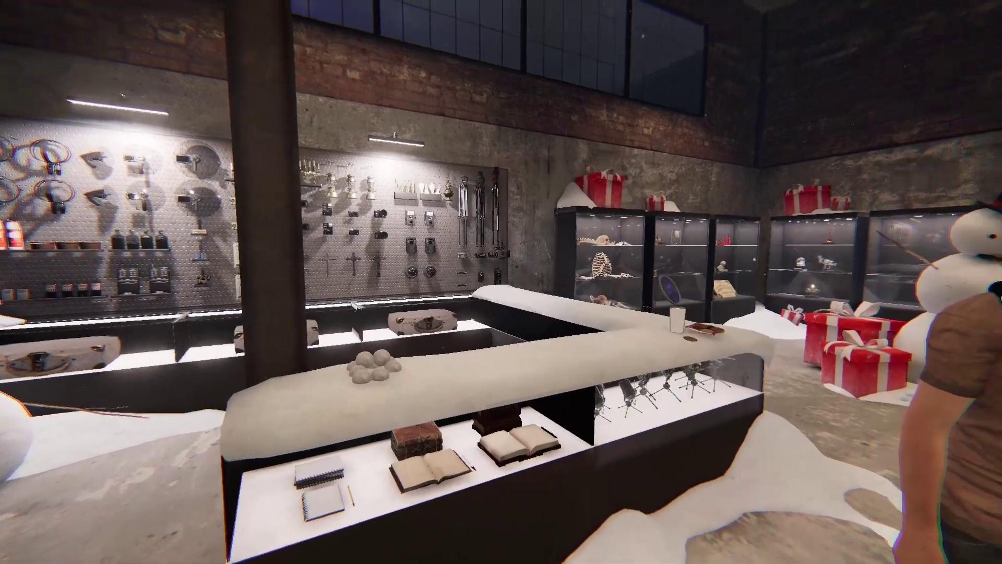